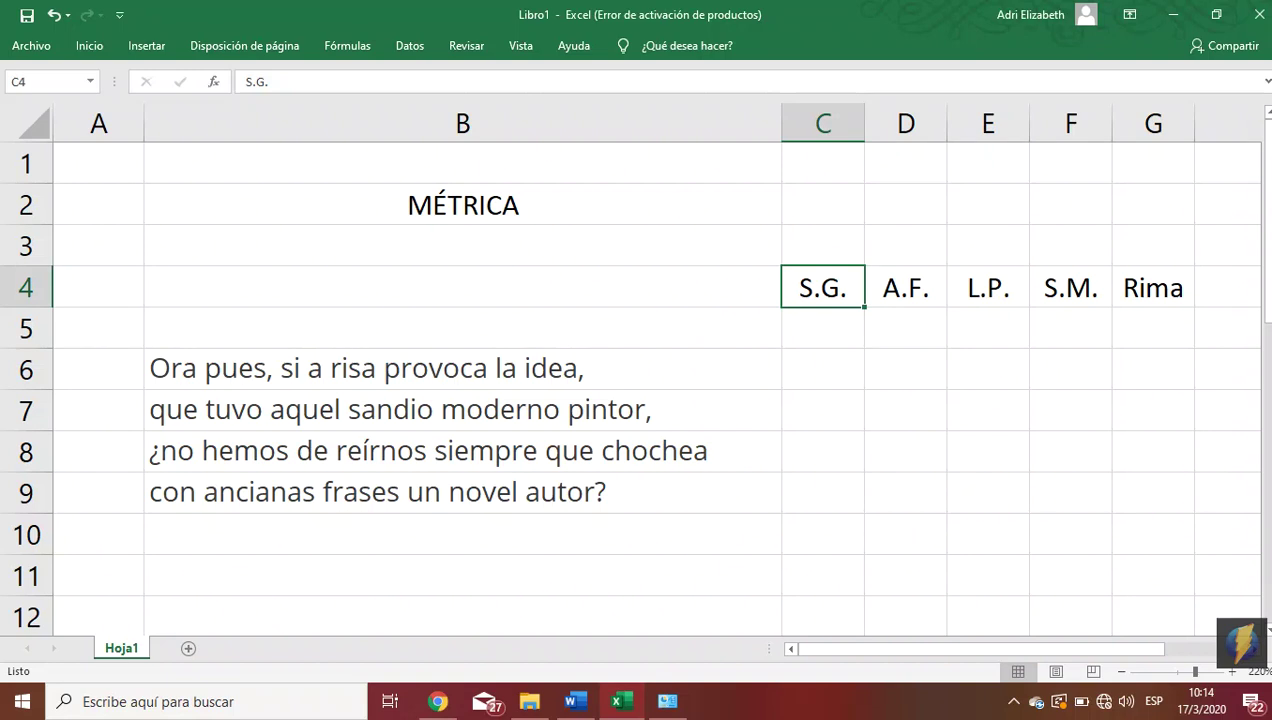
click(893, 297)
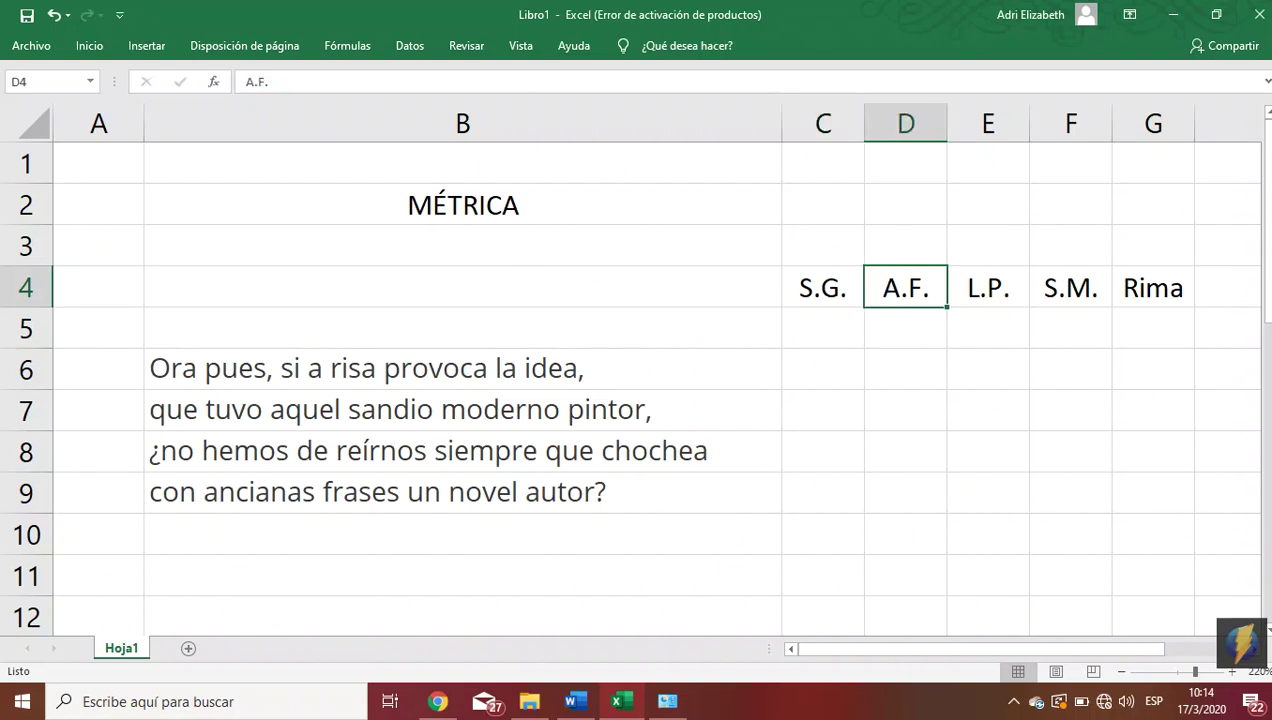
click(984, 295)
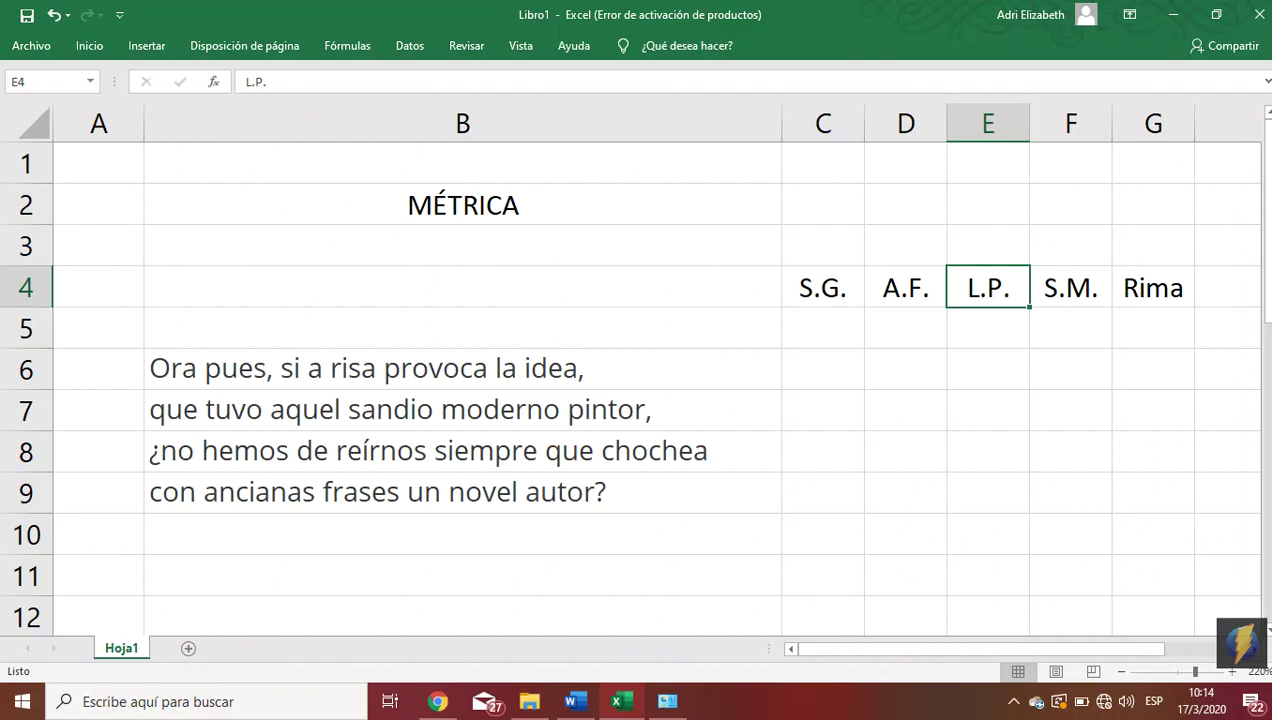
click(1067, 287)
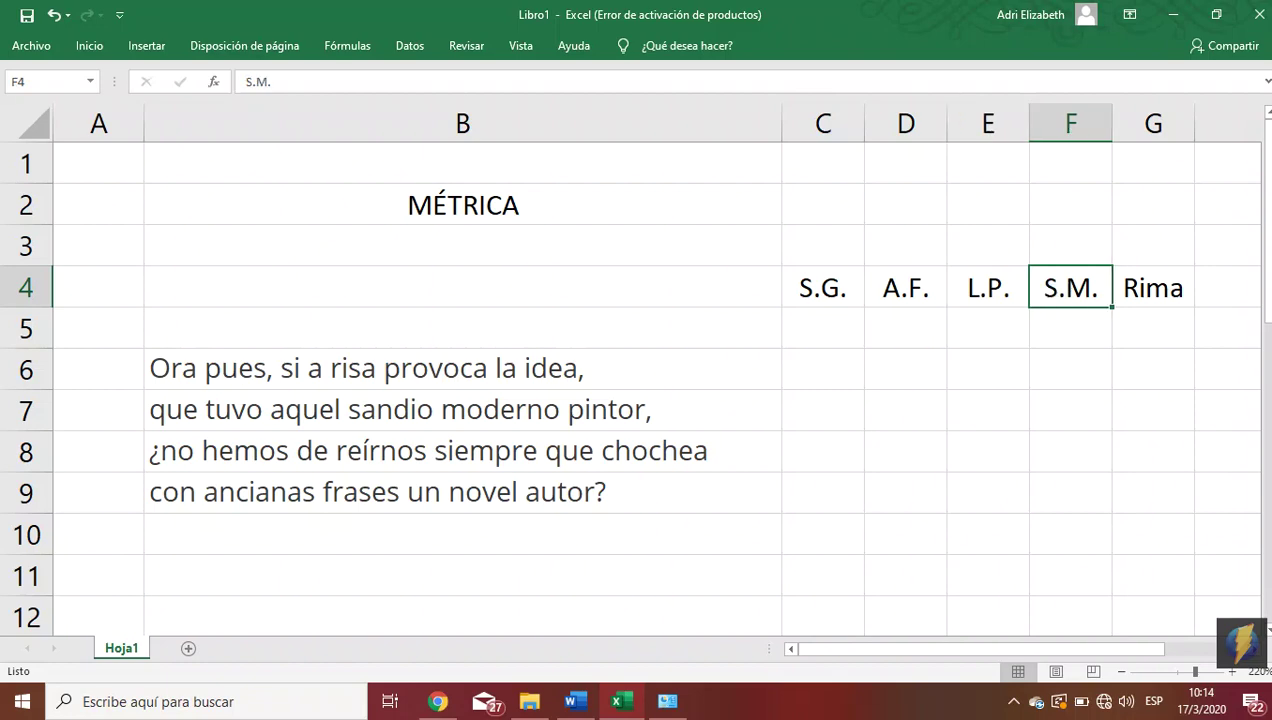
click(1145, 290)
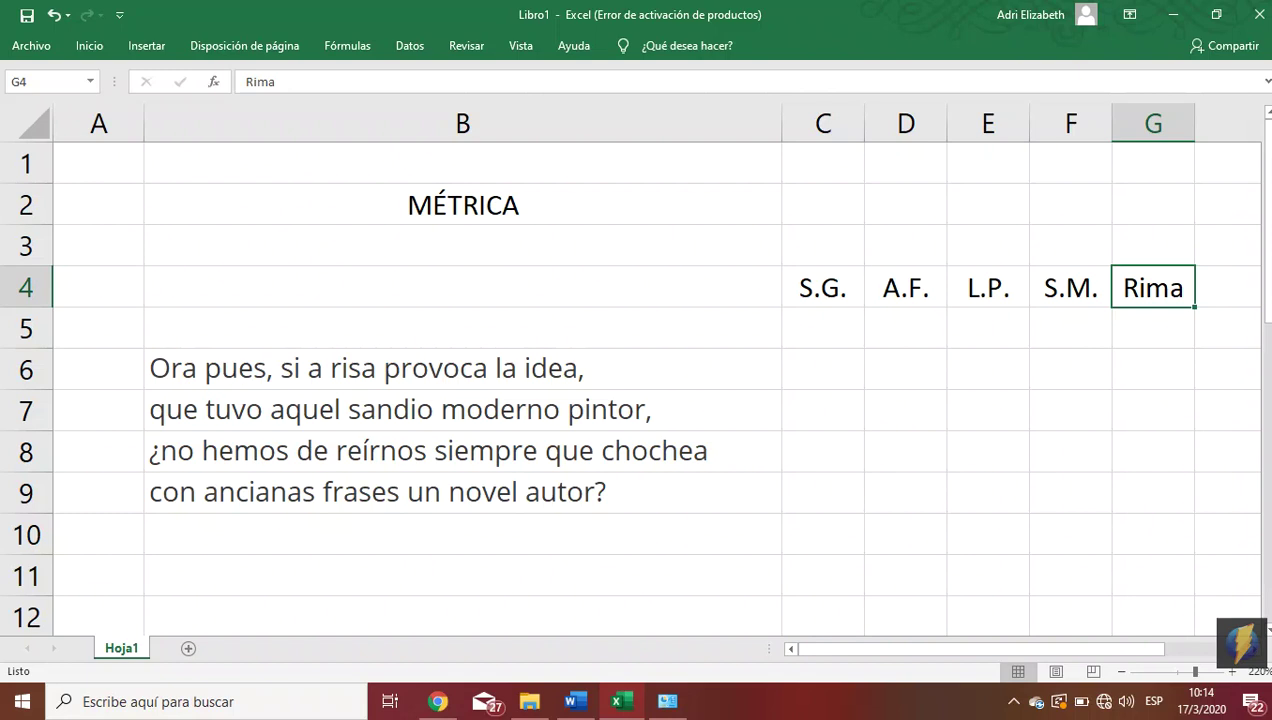
Enter the S.G. values 14, 12, 13 and 11 for the four verses in cells C6 to C9.
click(819, 367)
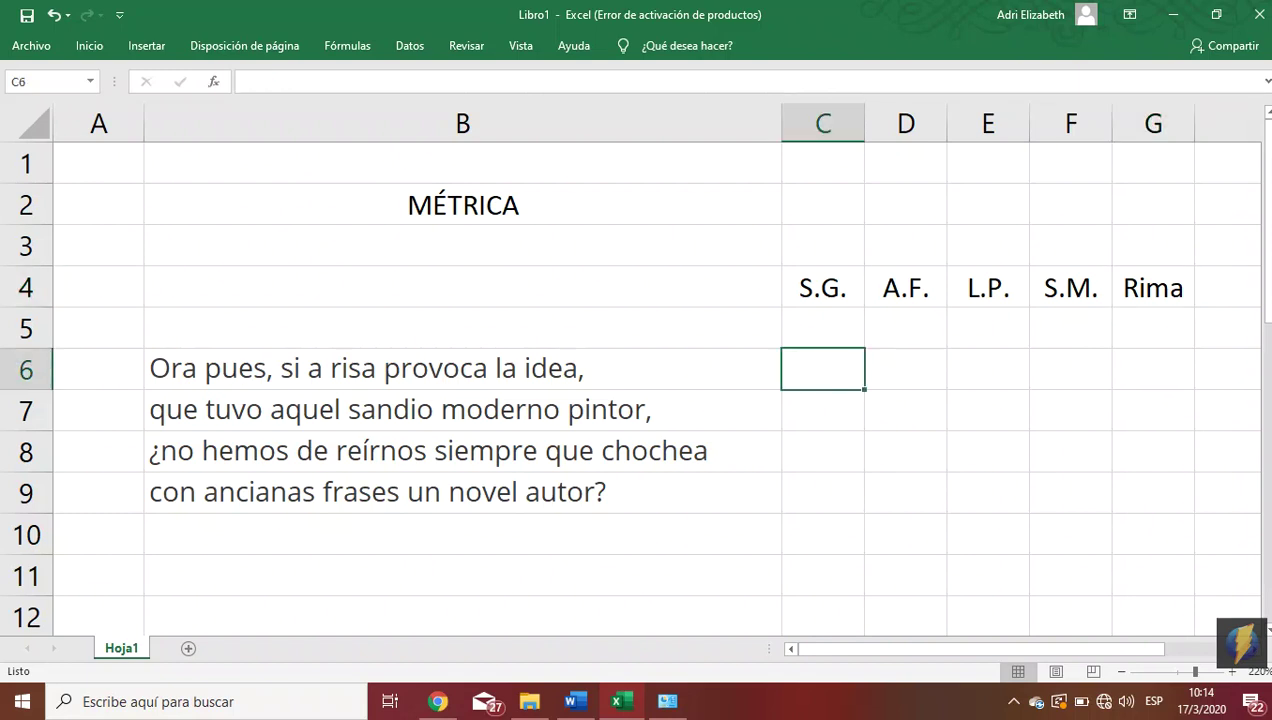
text(14)
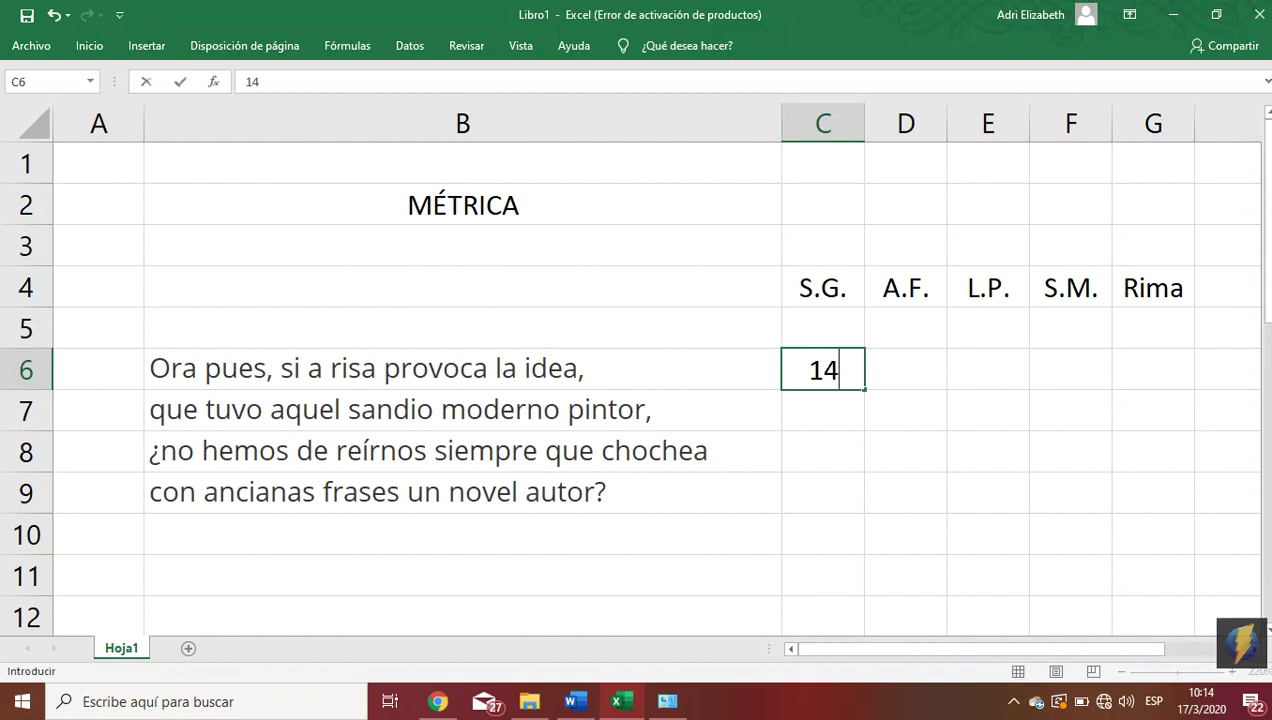
key(Return)
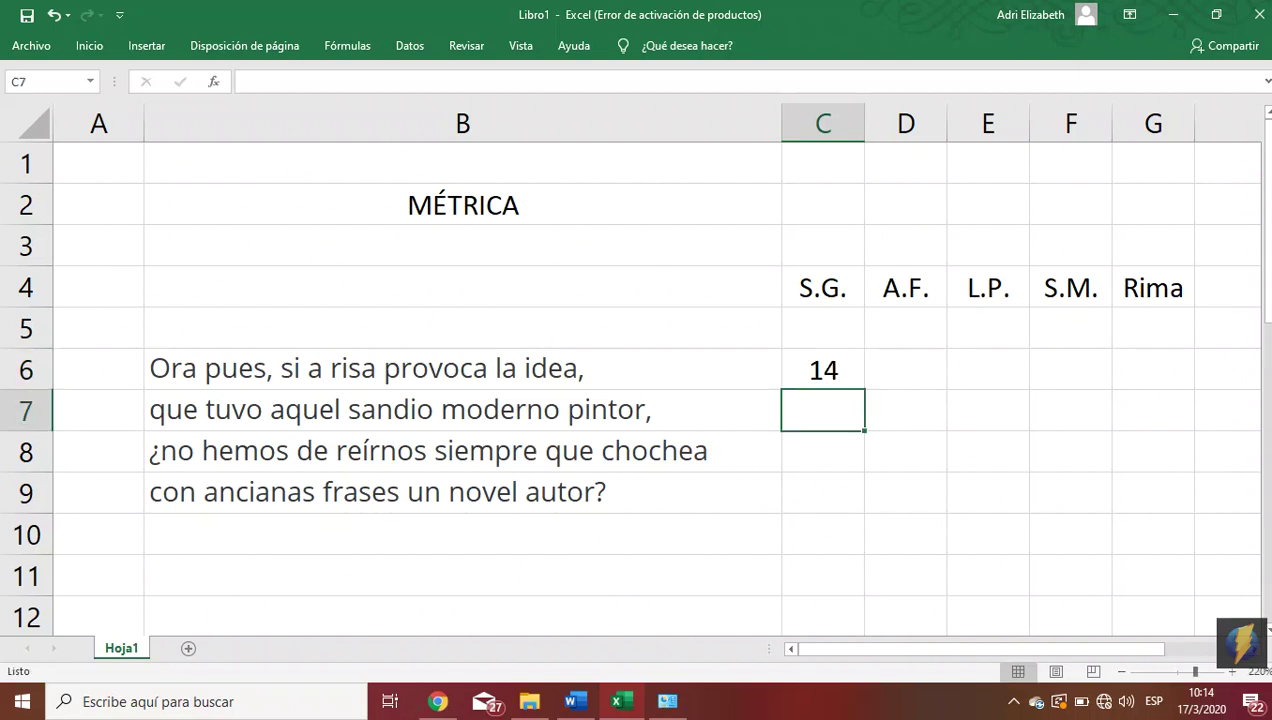
text(12)
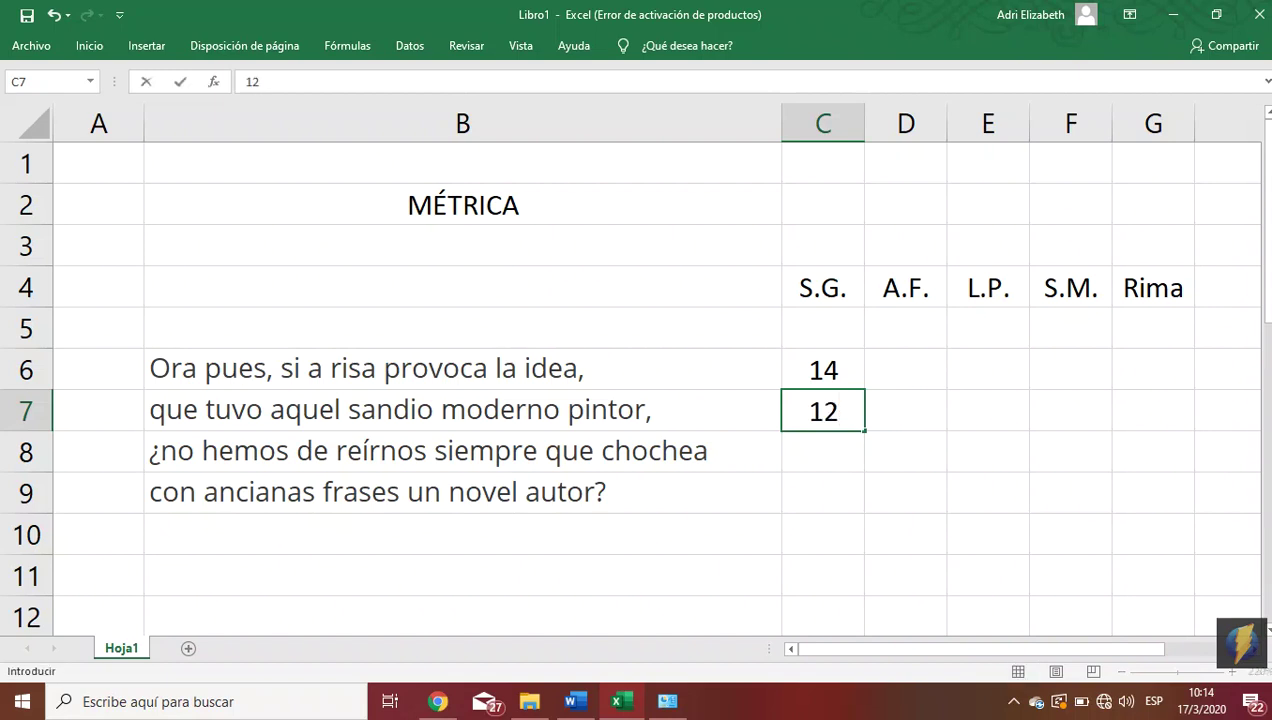
click(818, 447)
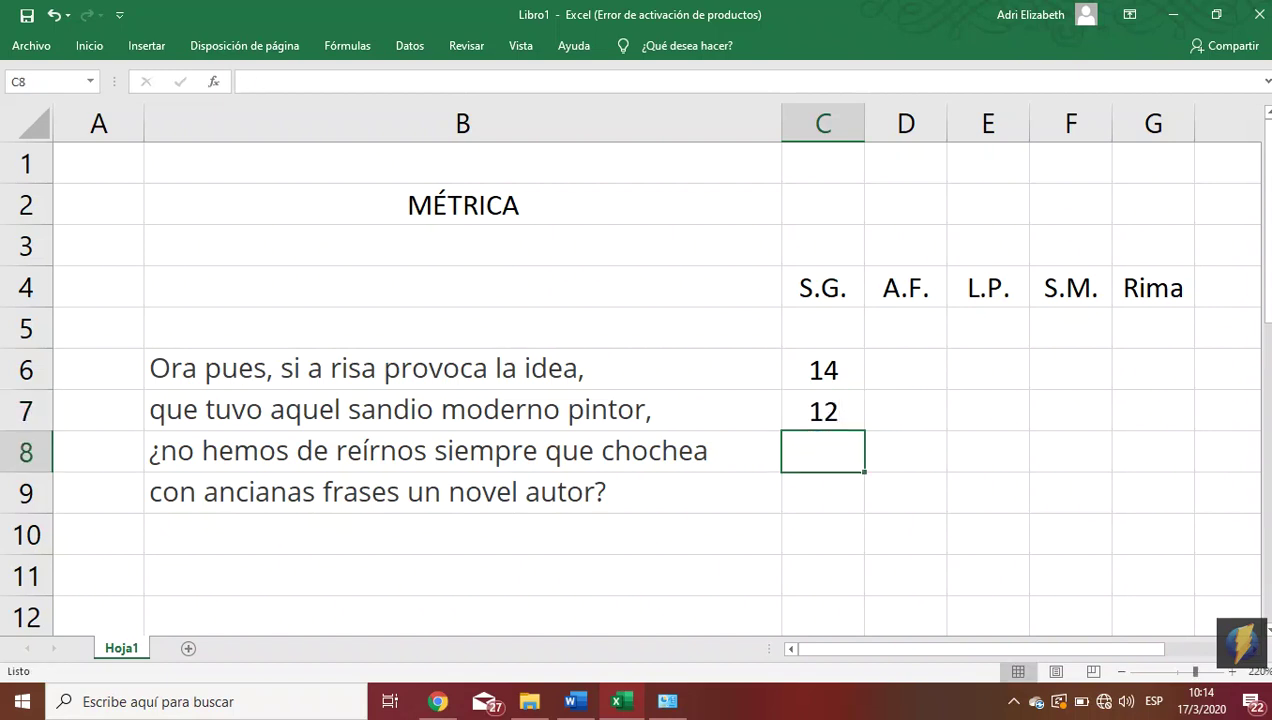
text(13)
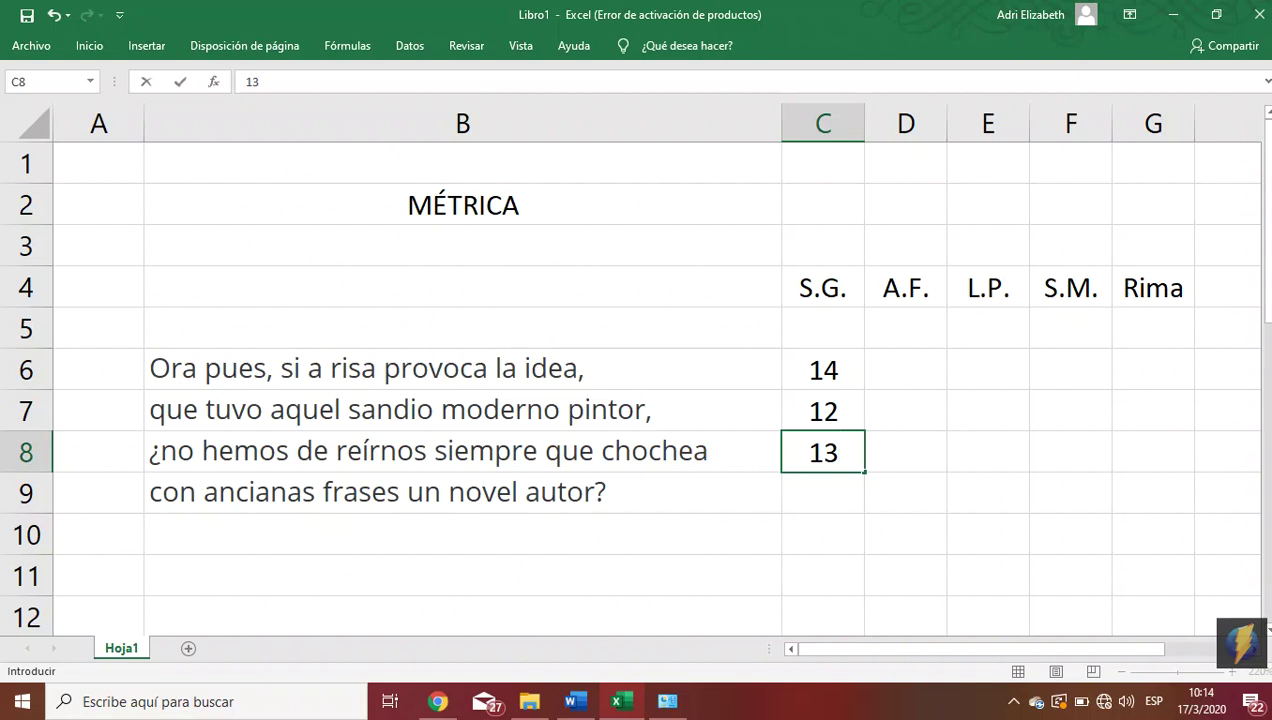
key(Return)
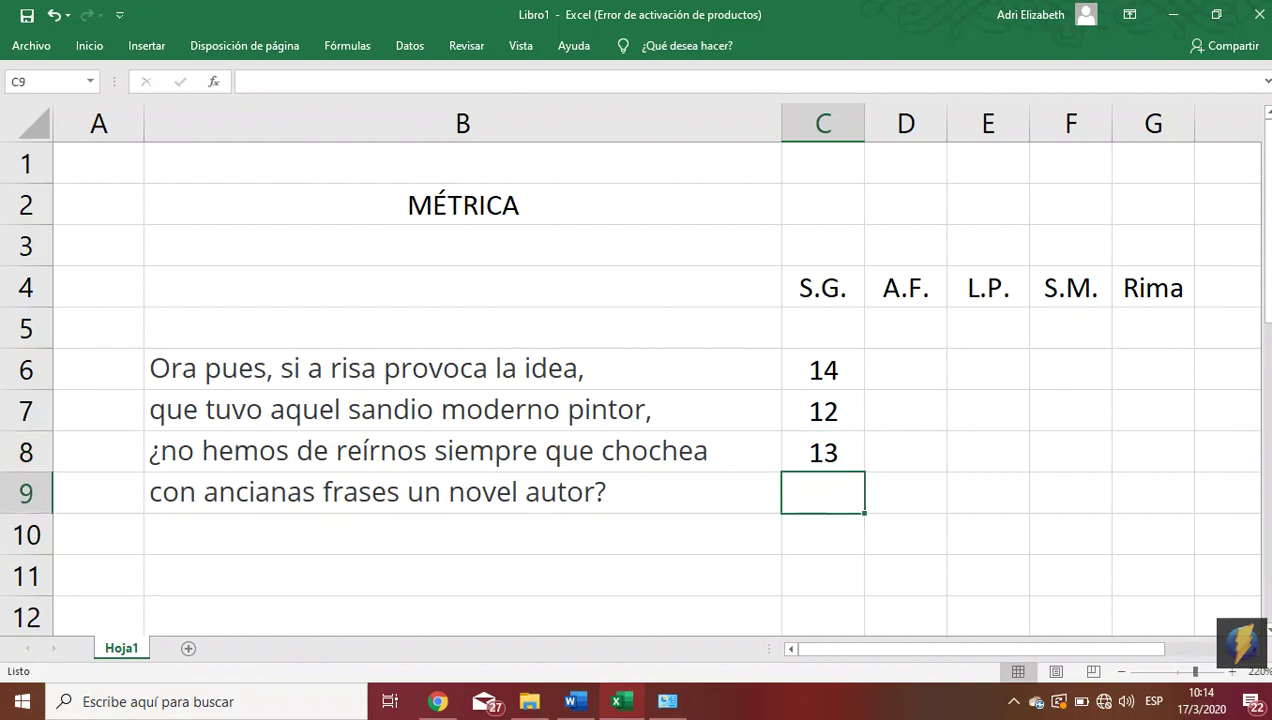
text(11)
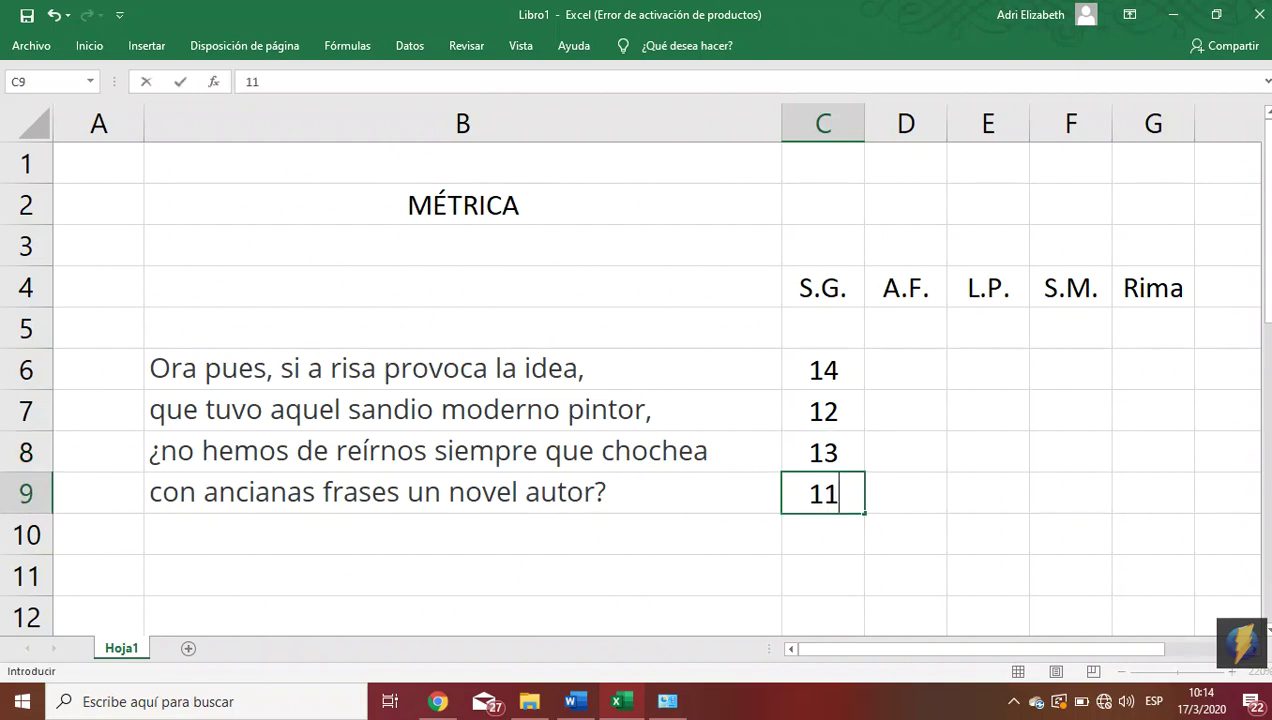
Highlight the final word "idea" inside the first verse in B6, leaving the verse text as it is.
click(905, 369)
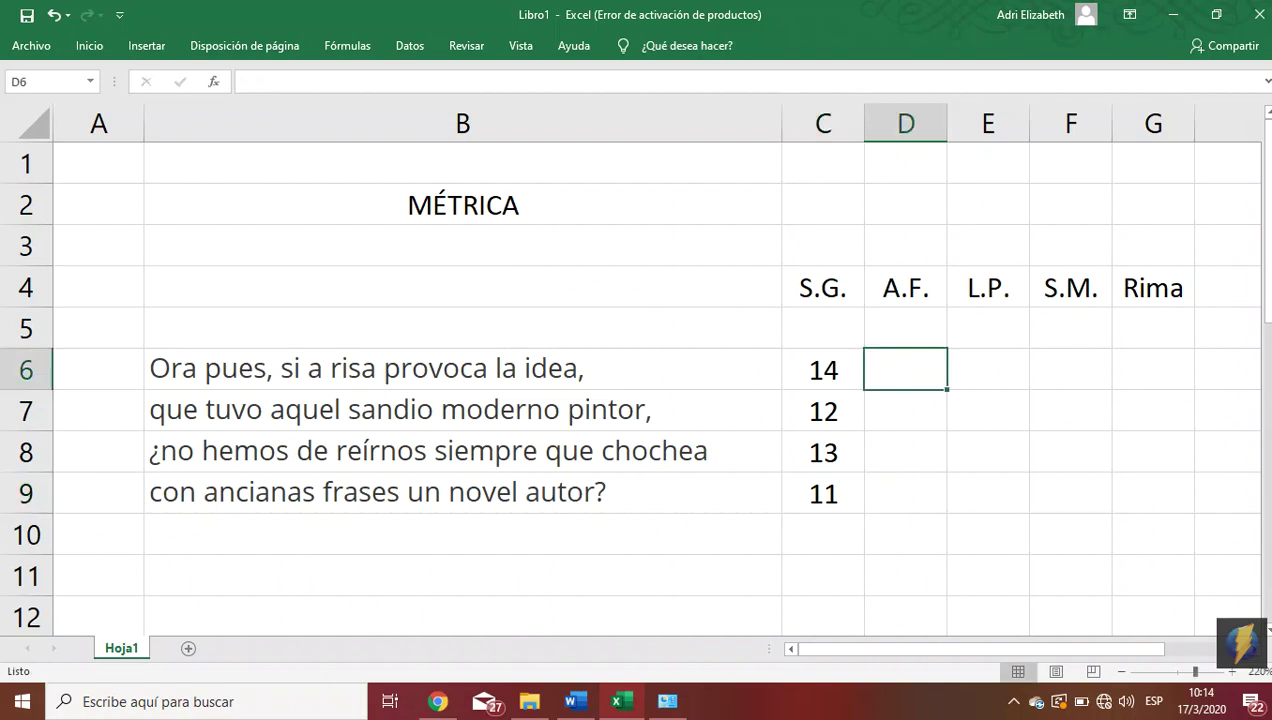
click(537, 357)
double_click(514, 357)
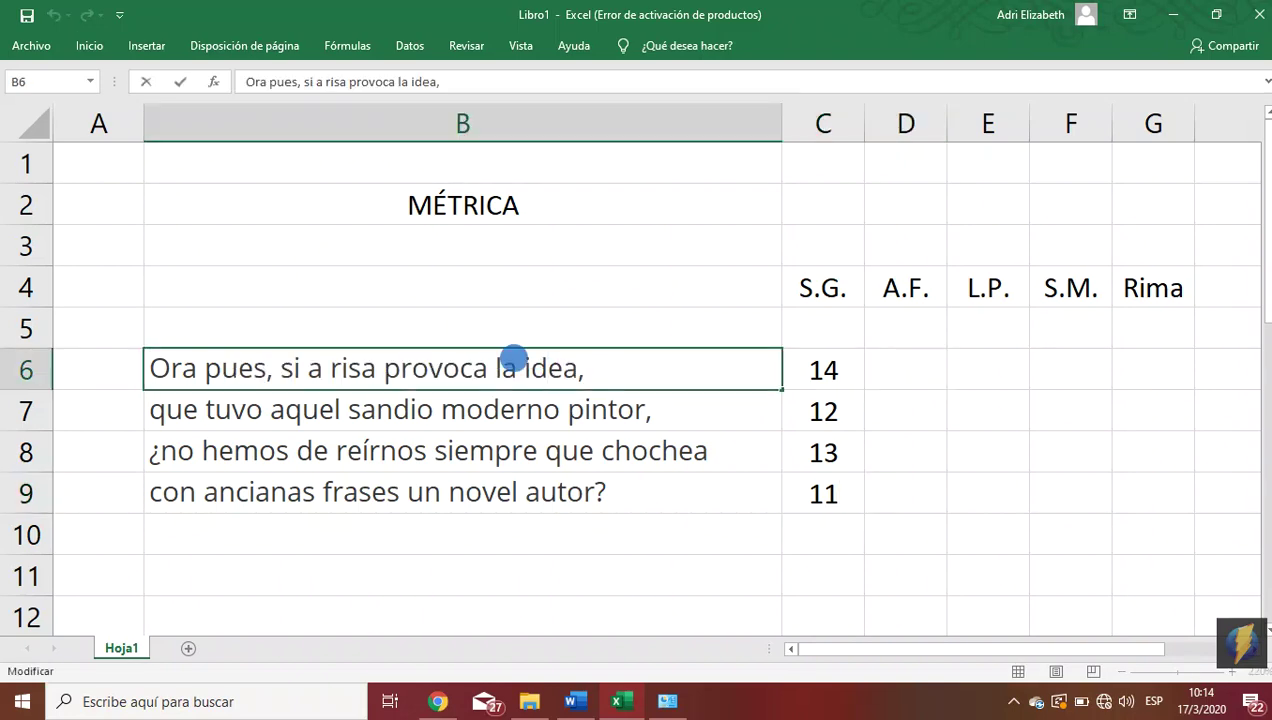
drag(520, 357, 576, 360)
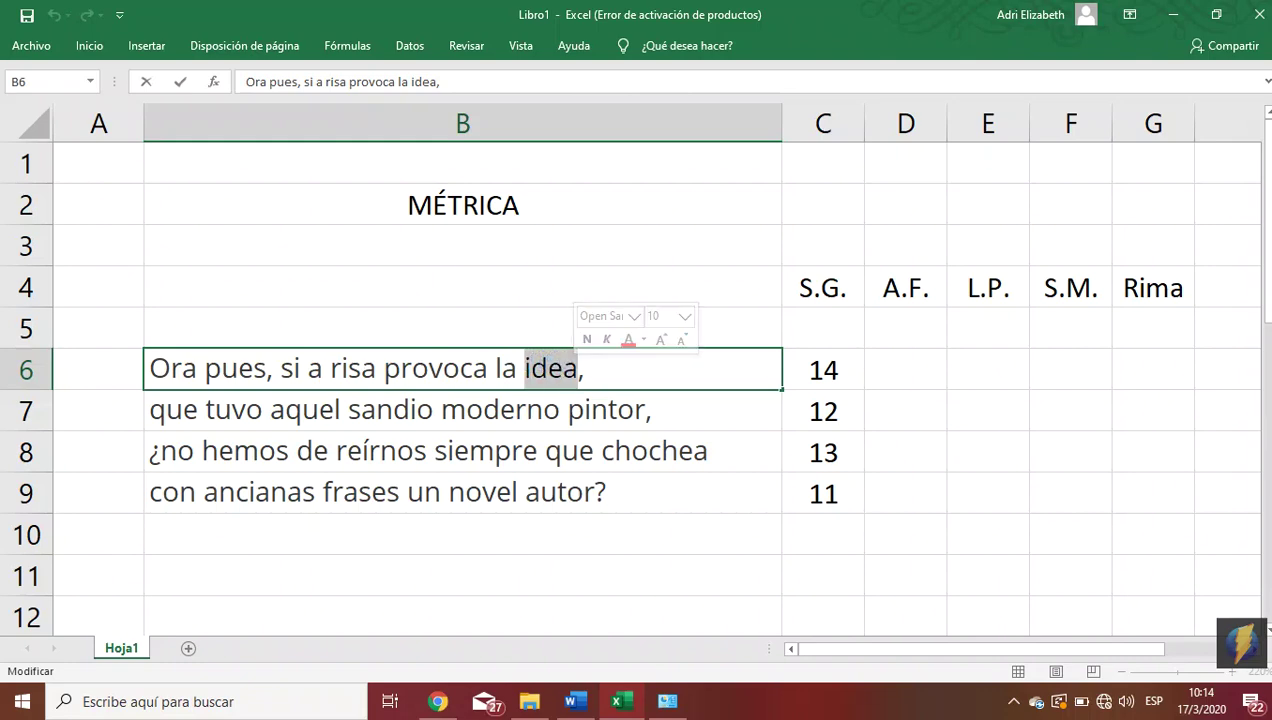
key(Return)
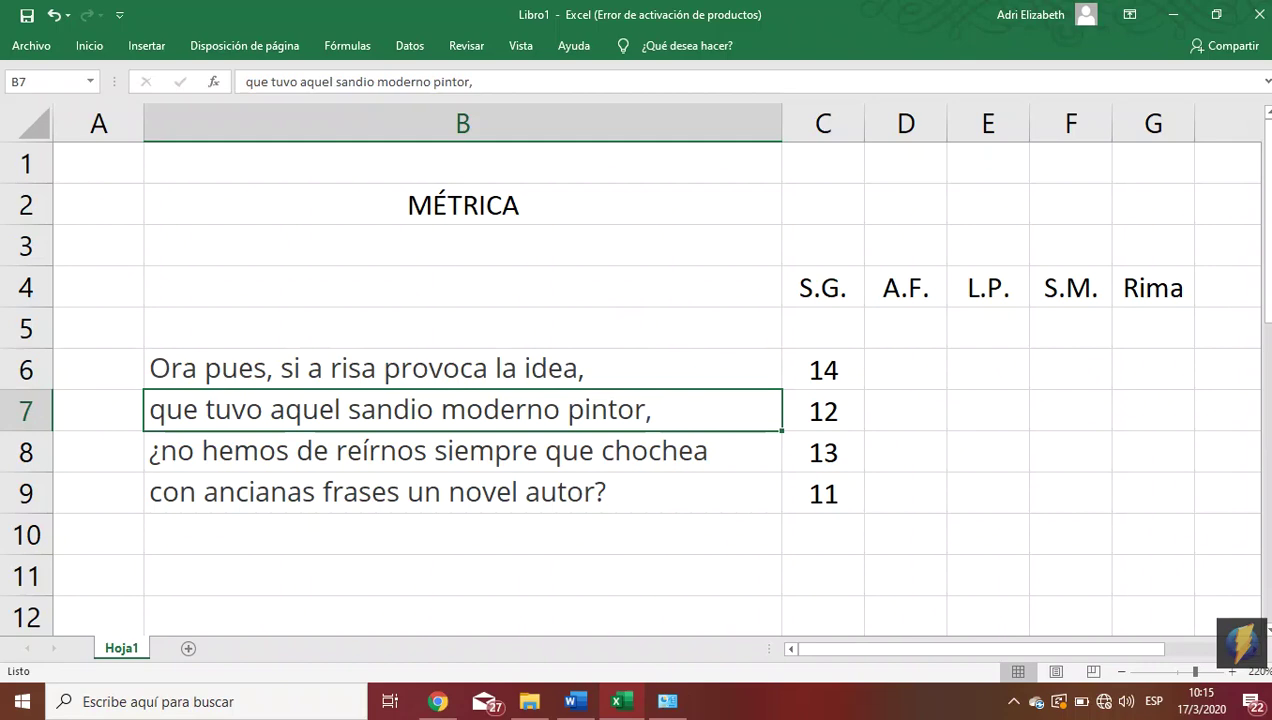
Enter 1 in the A.F. column for the verses ending in "pintor" and "autor", cells D7 and D9.
double_click(614, 410)
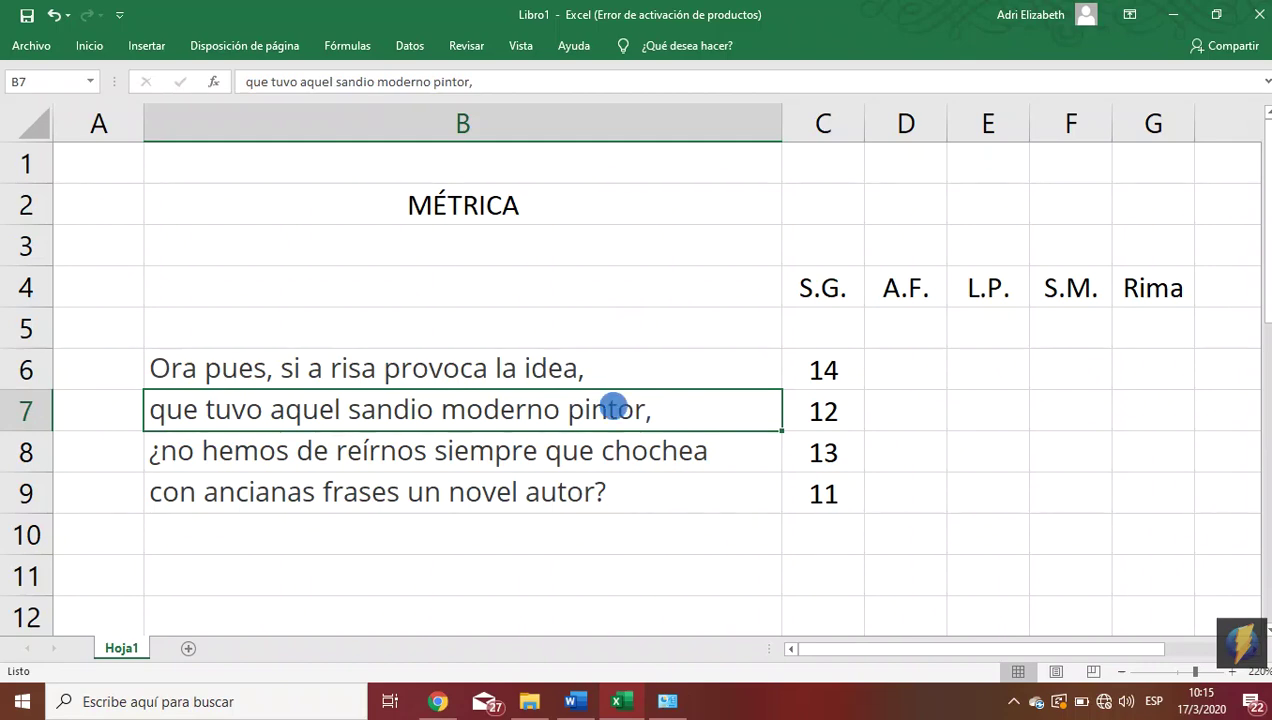
click(889, 411)
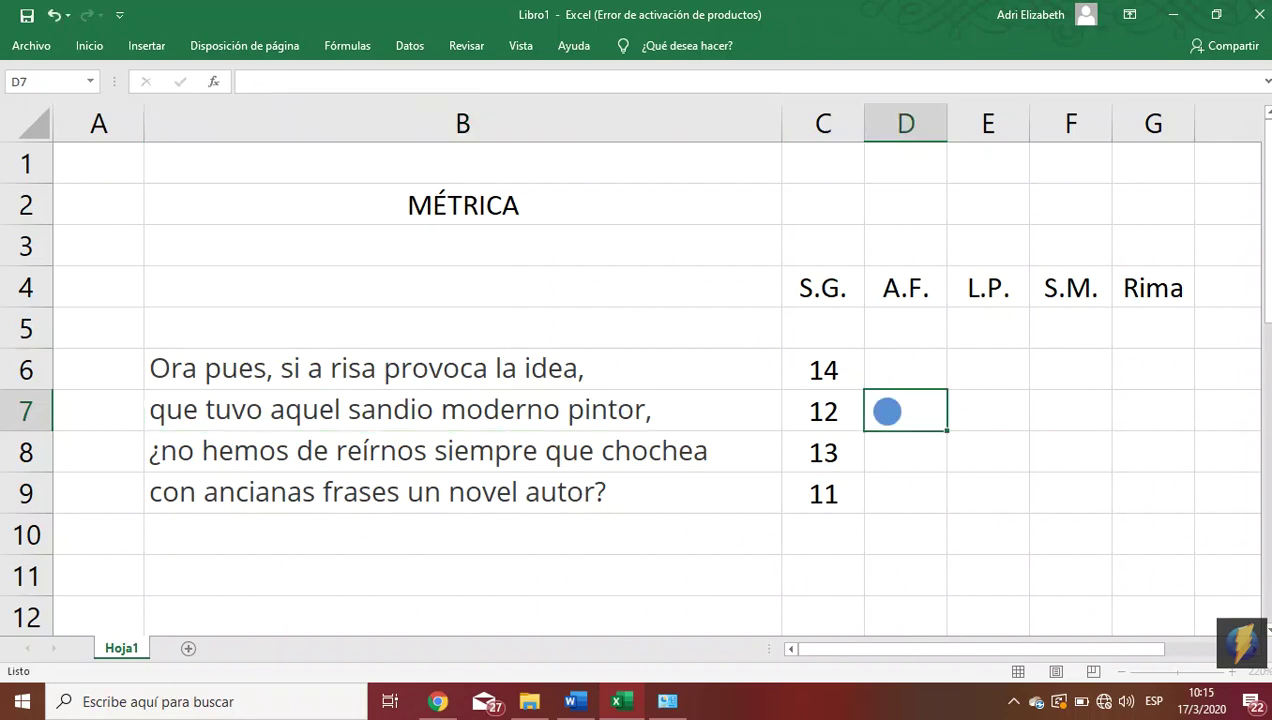
text(1)
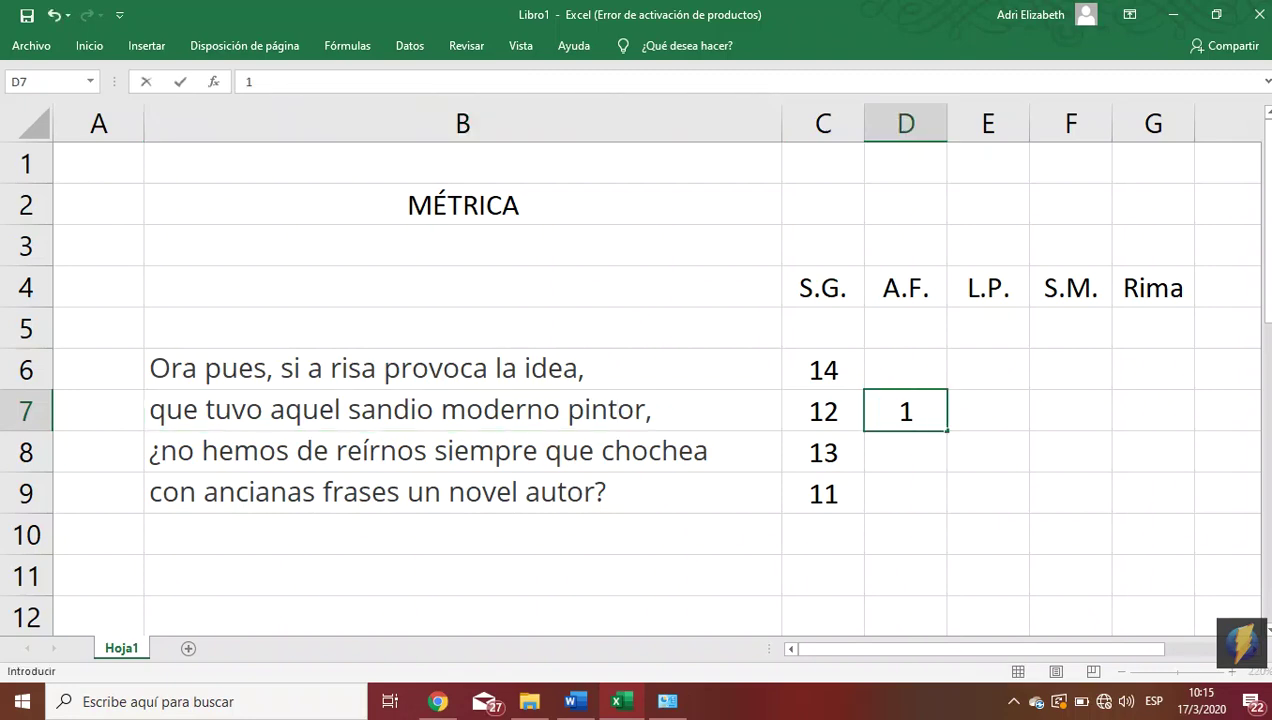
click(589, 491)
click(899, 486)
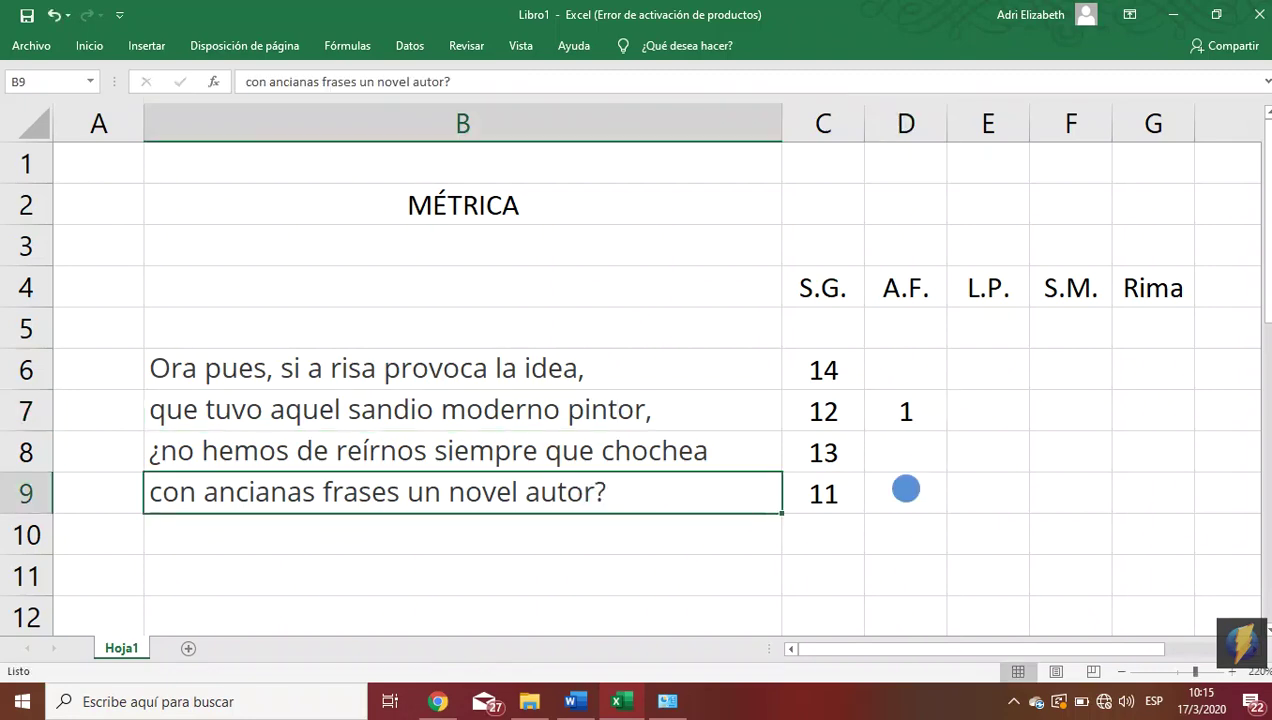
text(1)
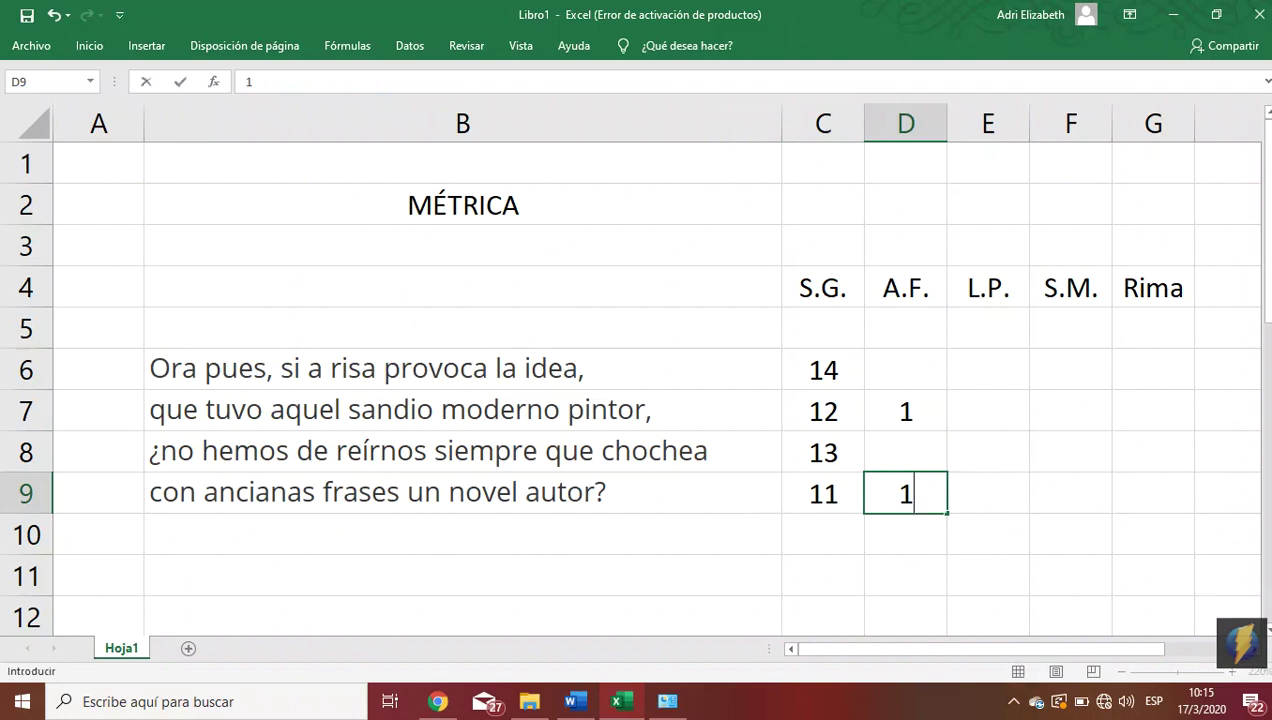
Recheck the final word of the first verse and enter an underscore under A.F. for the first and third verses, cells D6 and D8.
double_click(539, 368)
drag(521, 363, 571, 364)
click(622, 367)
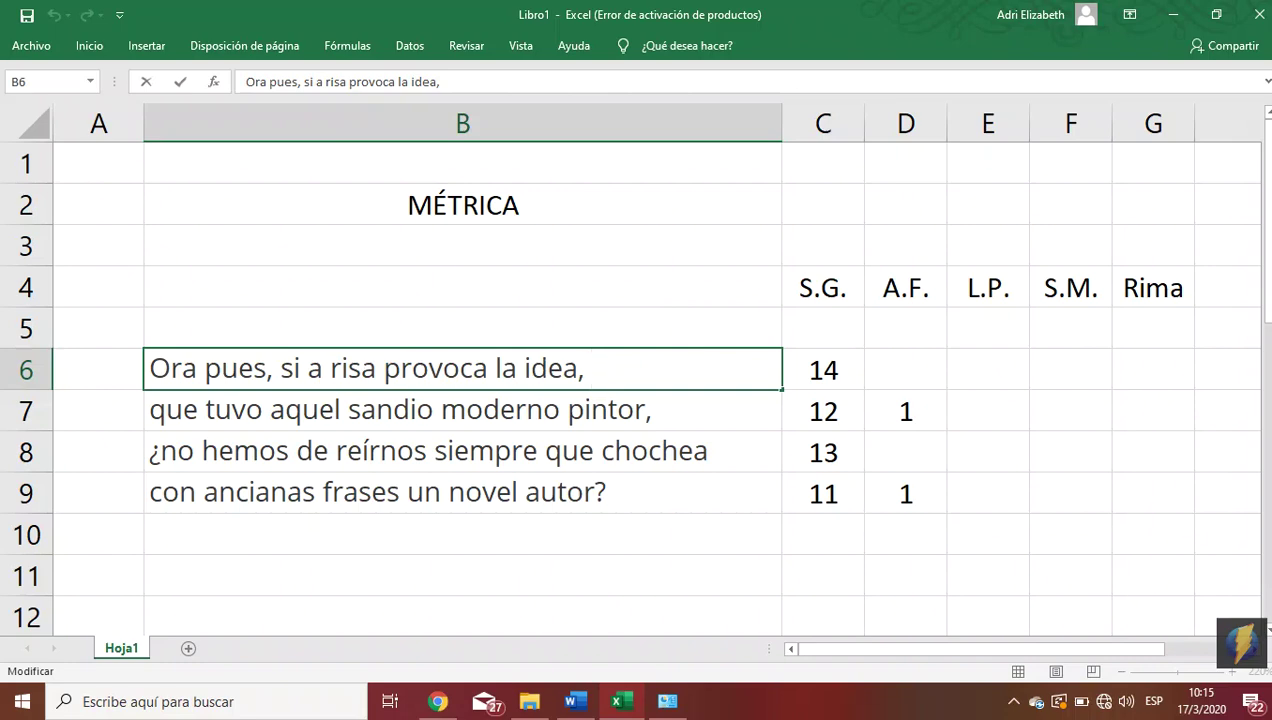
click(882, 363)
text(_)
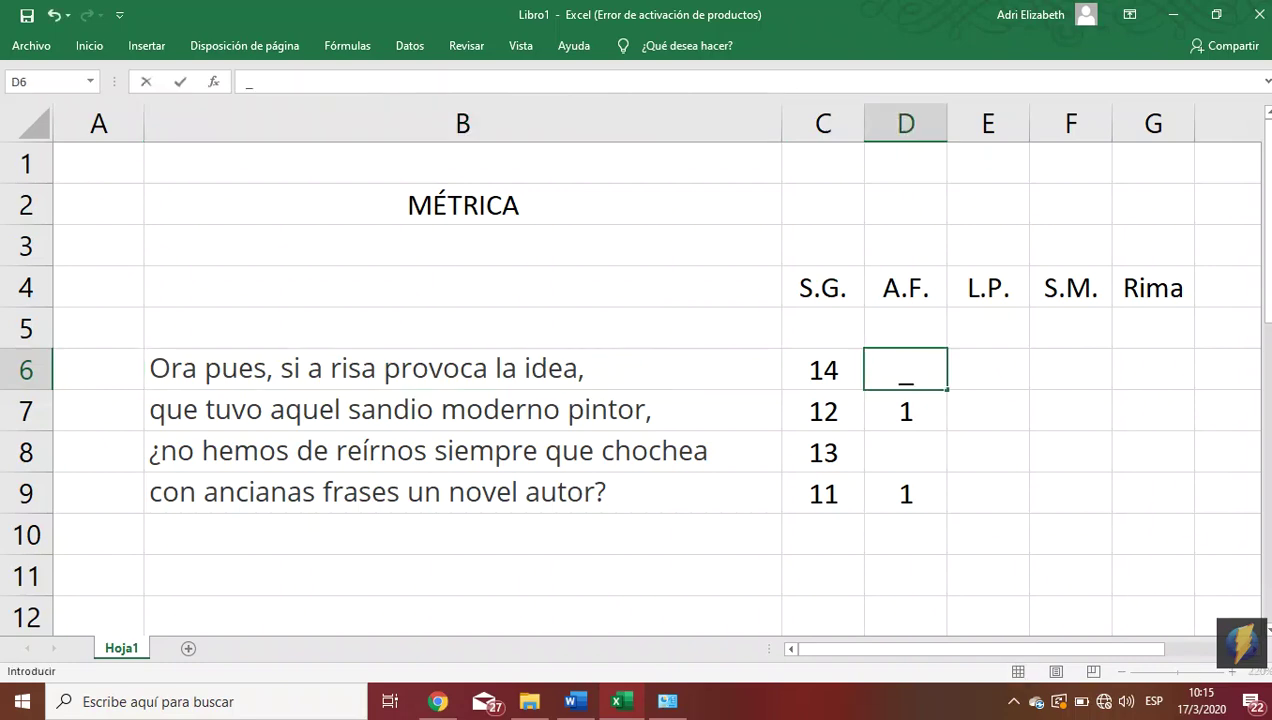
click(882, 443)
text(_)
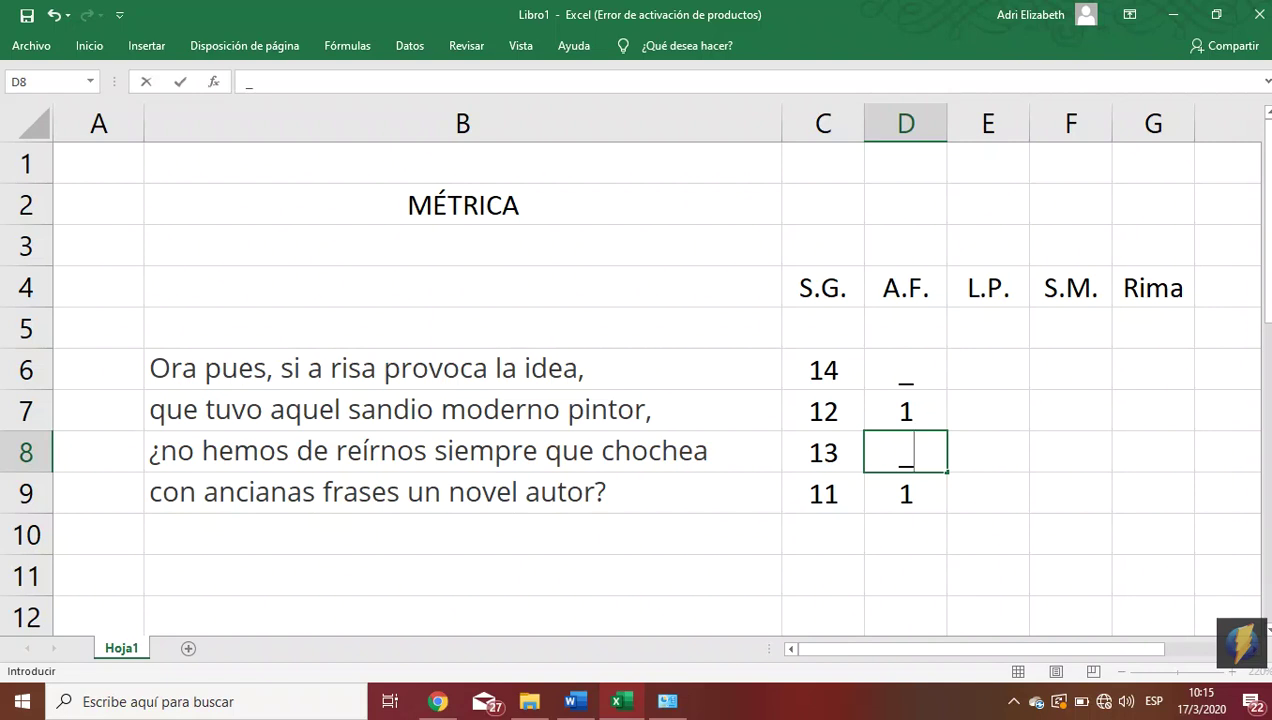
click(988, 370)
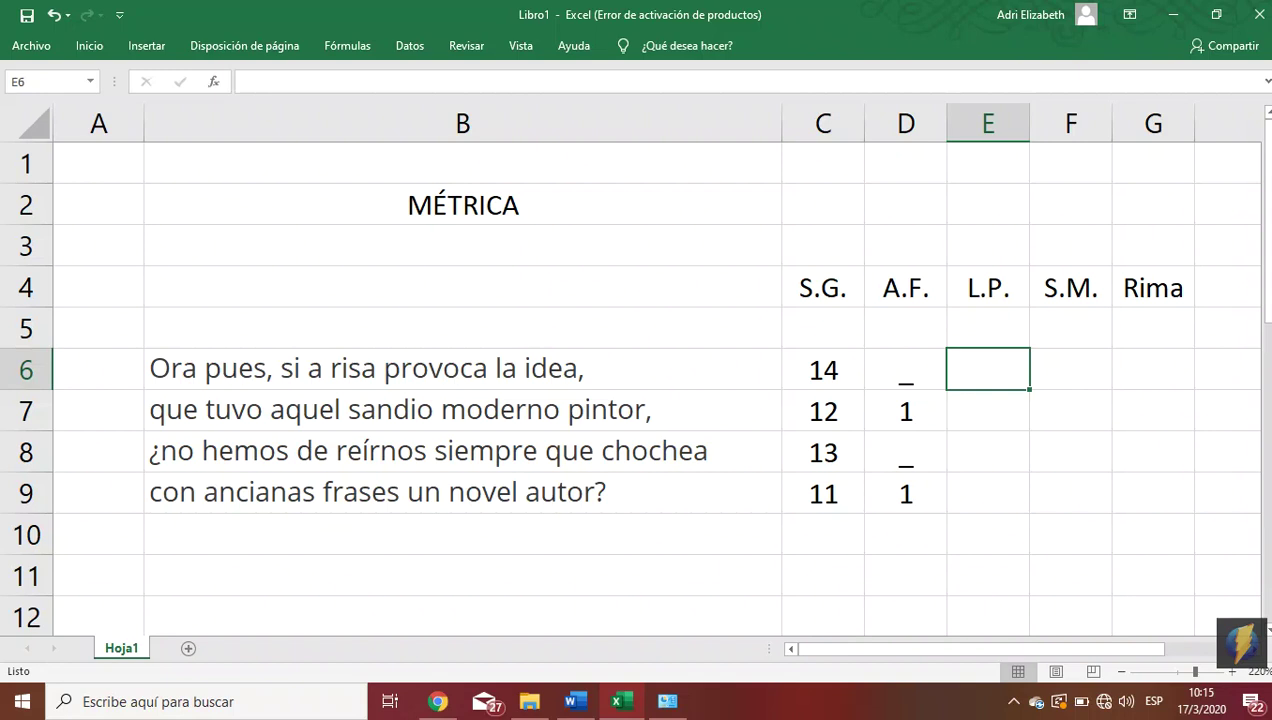
click(1081, 355)
click(1072, 408)
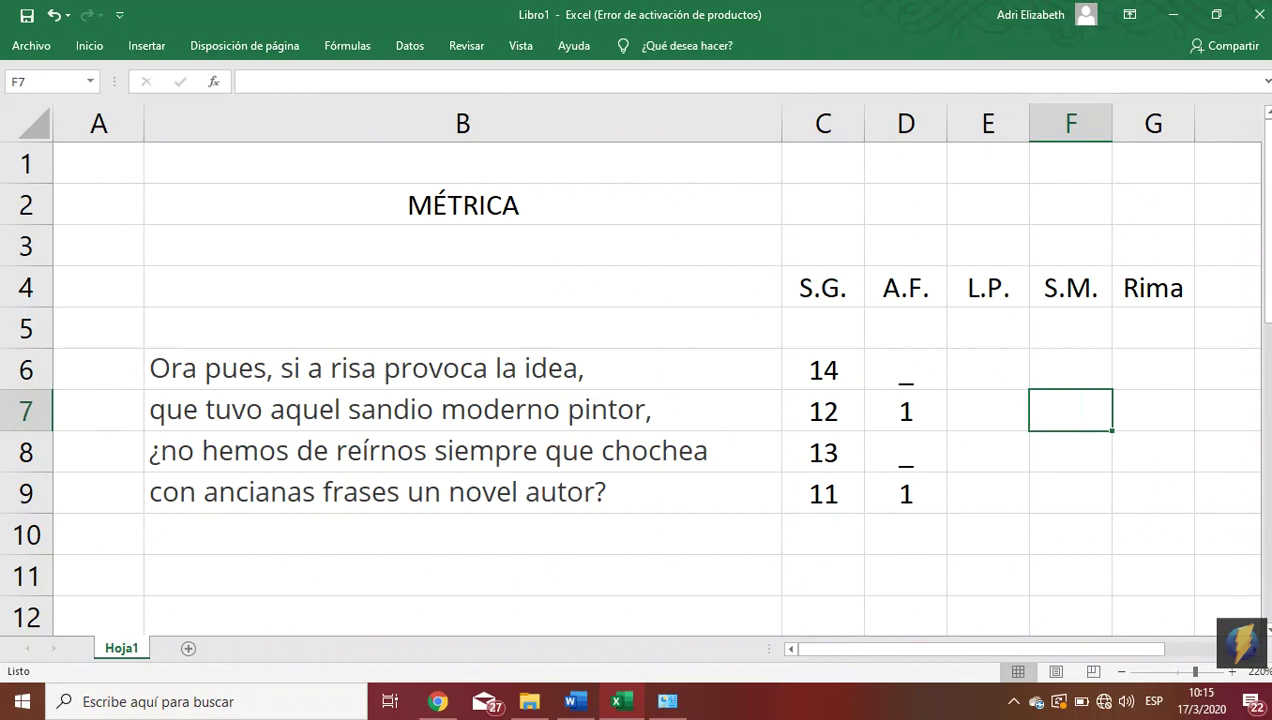
click(1059, 369)
click(1070, 409)
click(1070, 492)
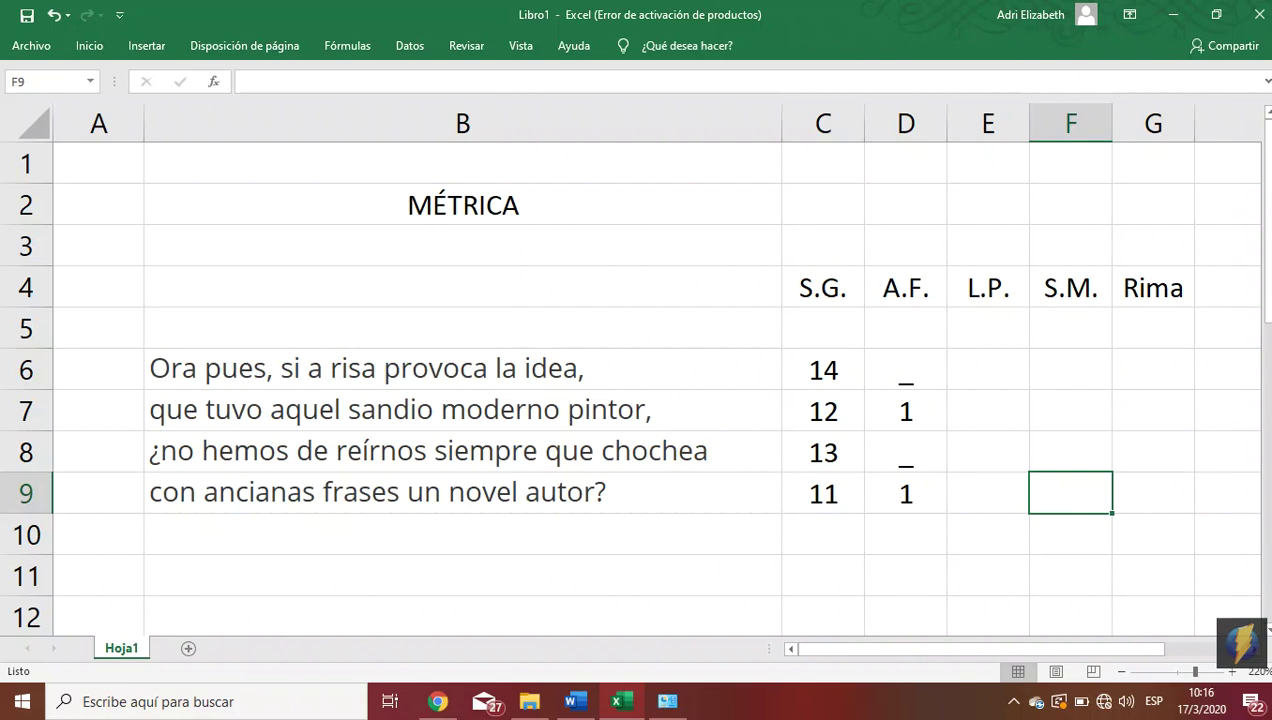
Complete the fourth verse's count from its S.G. and A.F. values, entering an underscore under L.P. in E9 and 12 under S.M. in F9.
click(838, 485)
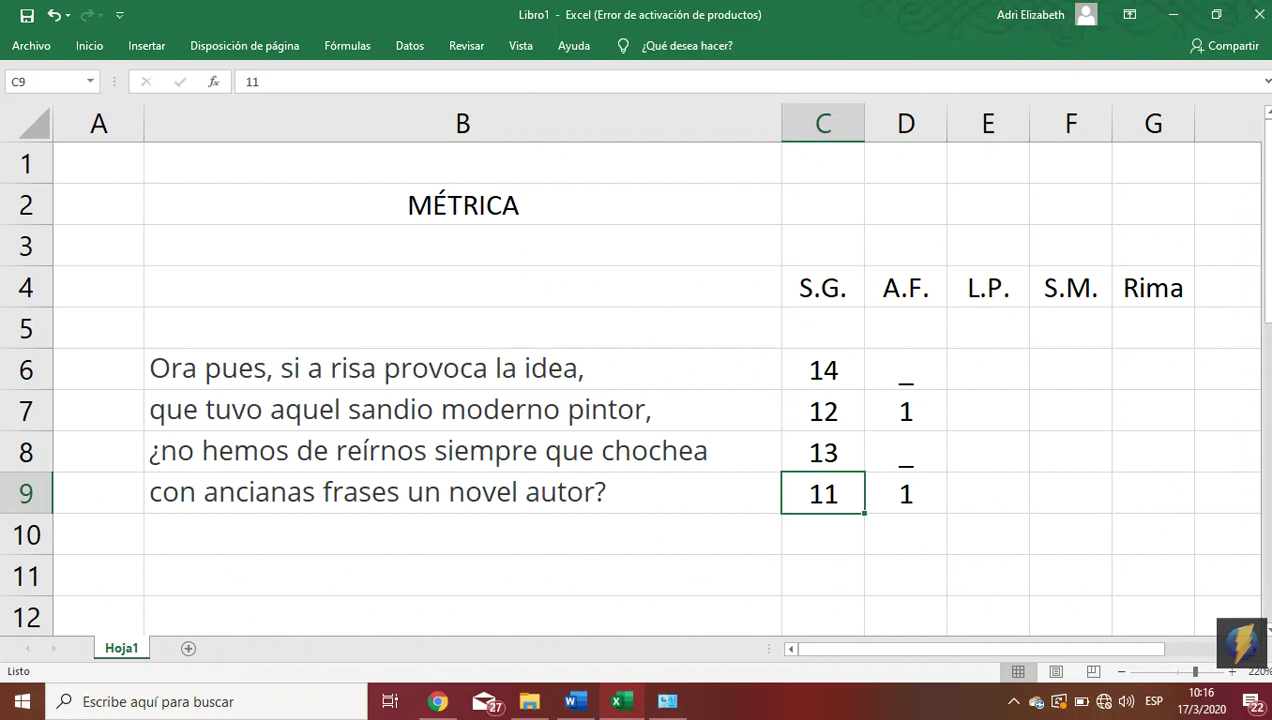
click(883, 486)
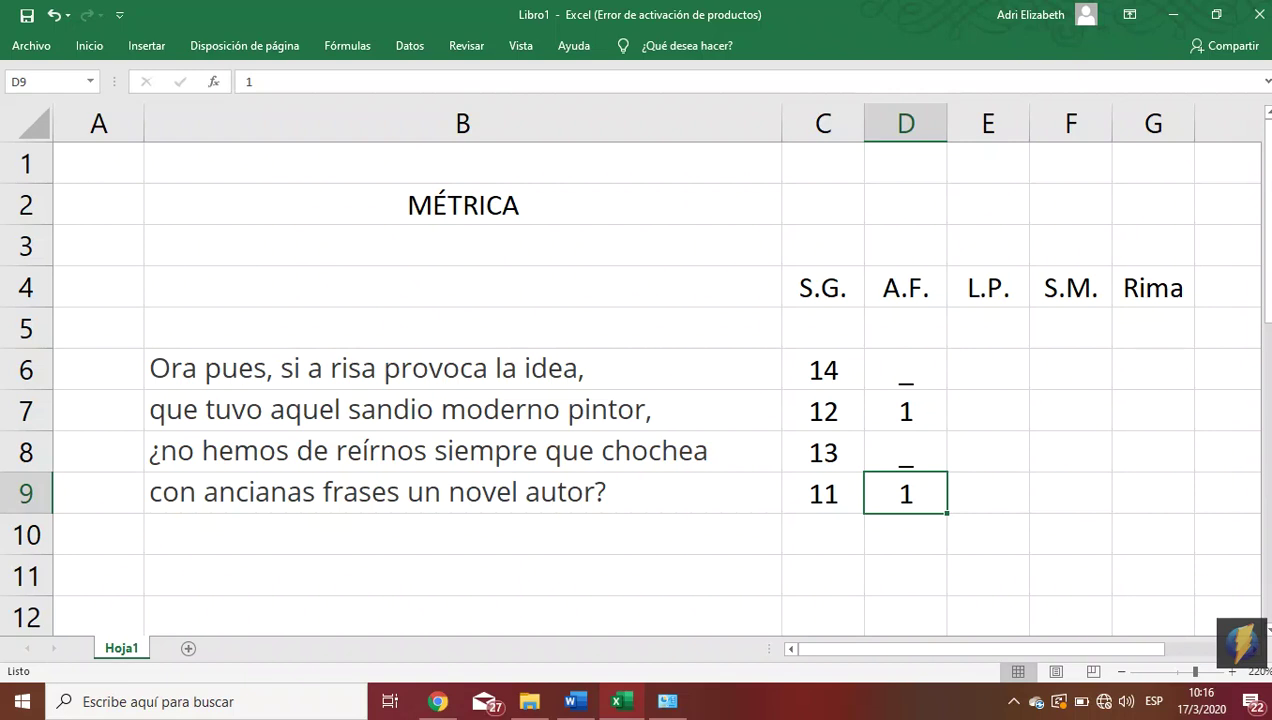
click(823, 496)
click(898, 501)
key(Right)
text(_)
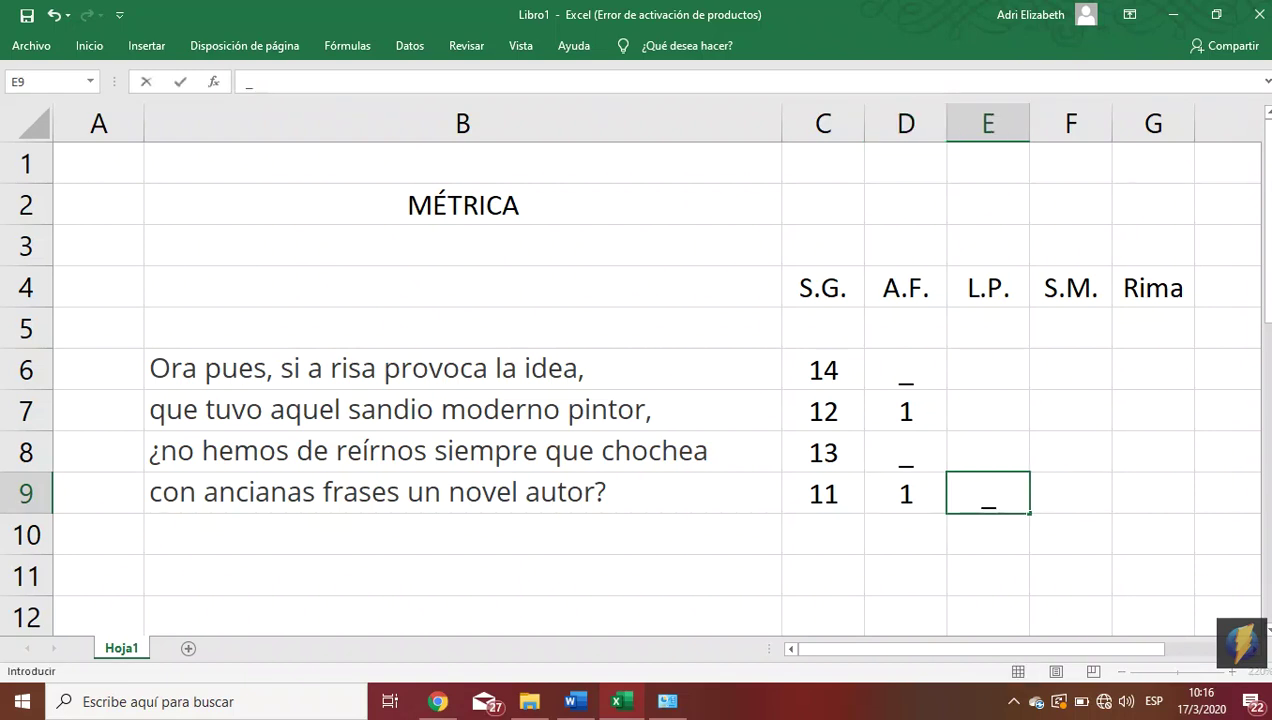
key(Tab)
text(12)
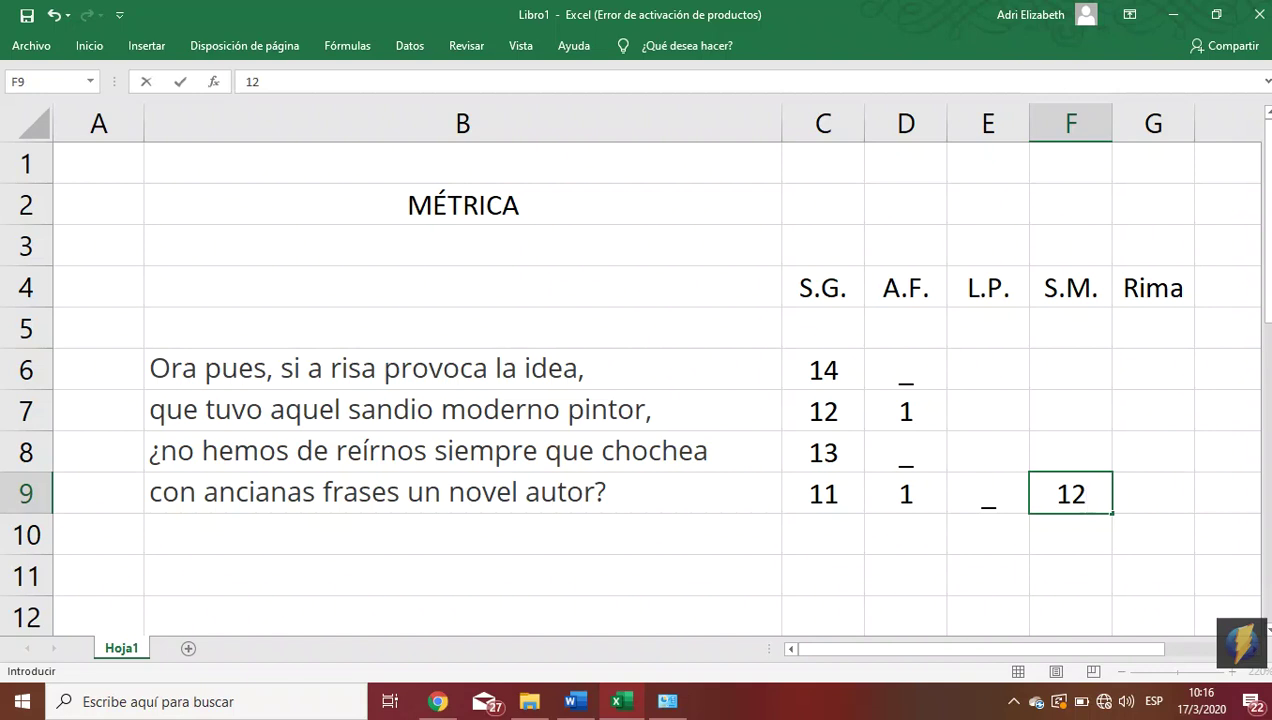
Mark two linked vowel pairs in the first verse in B6 by removing the spaces in "si a" and "la idea".
click(829, 362)
click(988, 369)
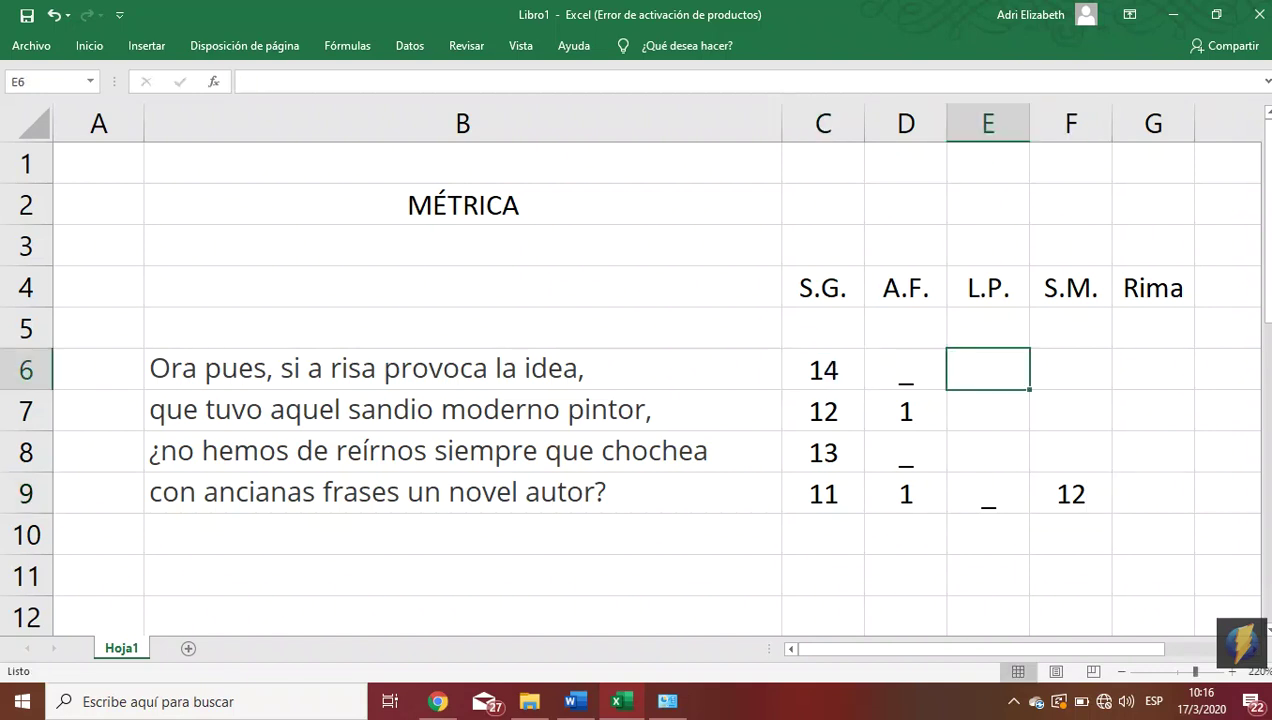
click(1070, 369)
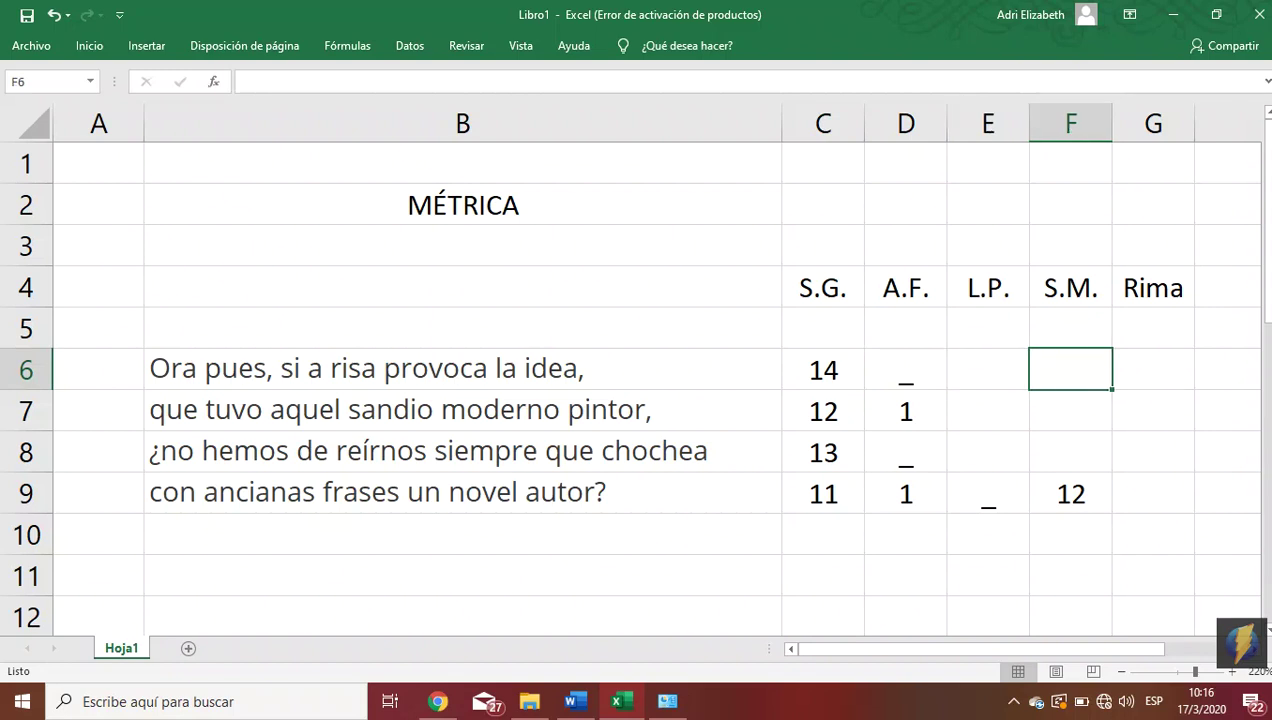
click(977, 369)
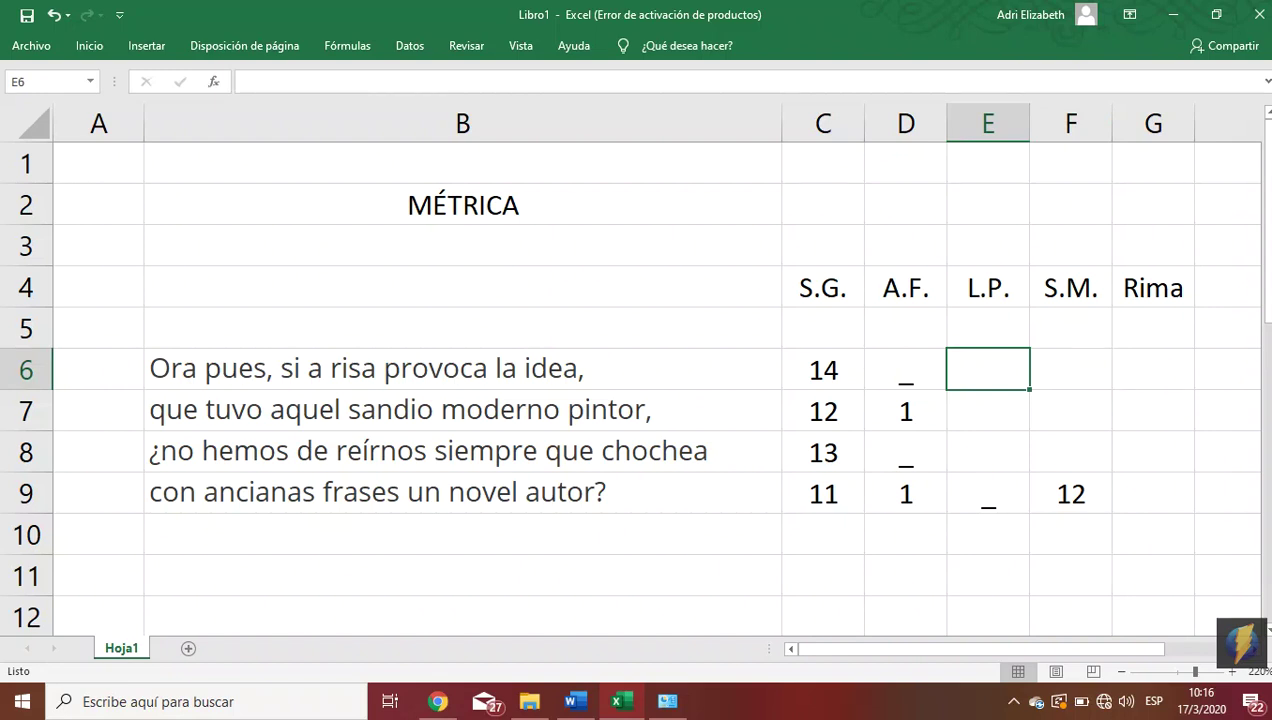
click(291, 367)
double_click(305, 367)
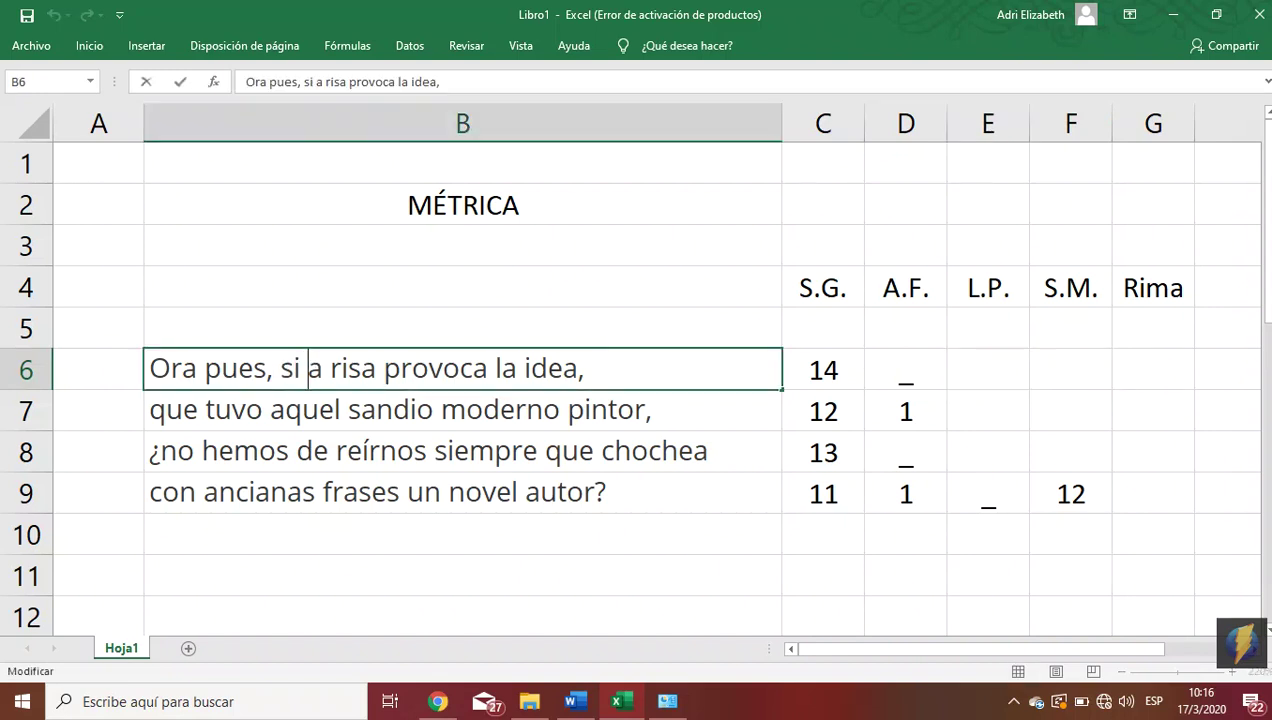
drag(322, 367, 294, 367)
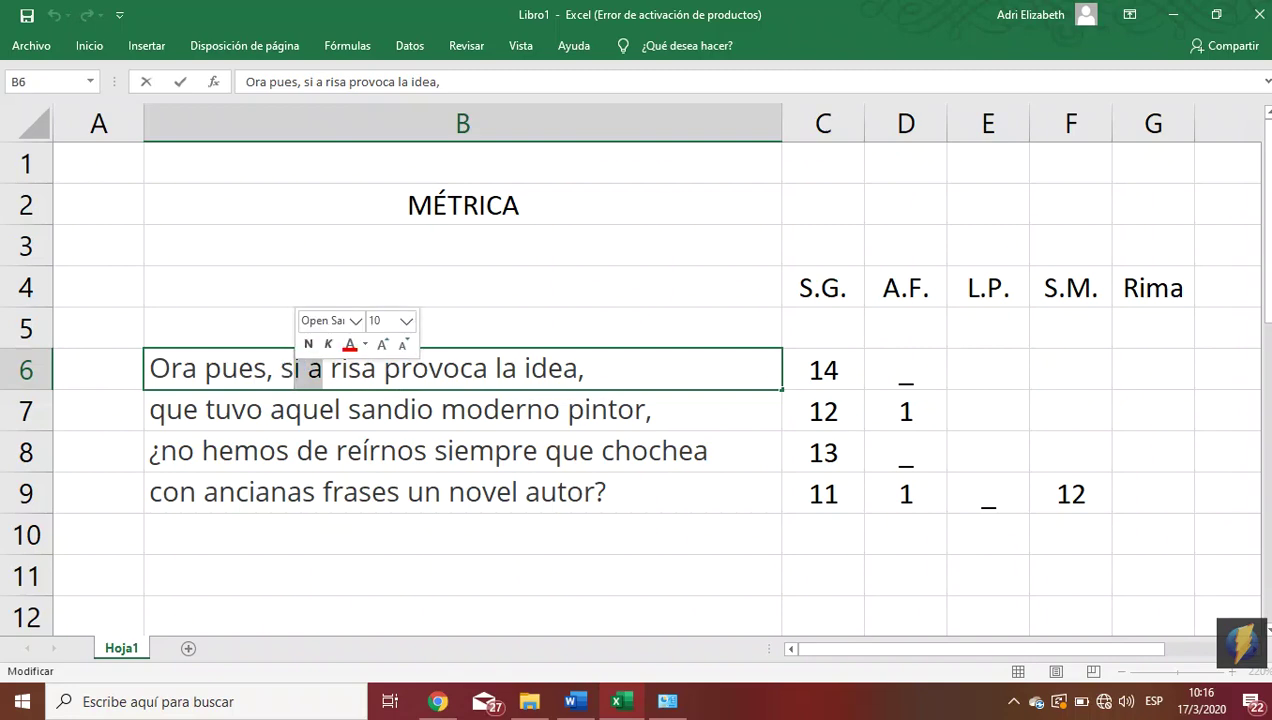
click(307, 367)
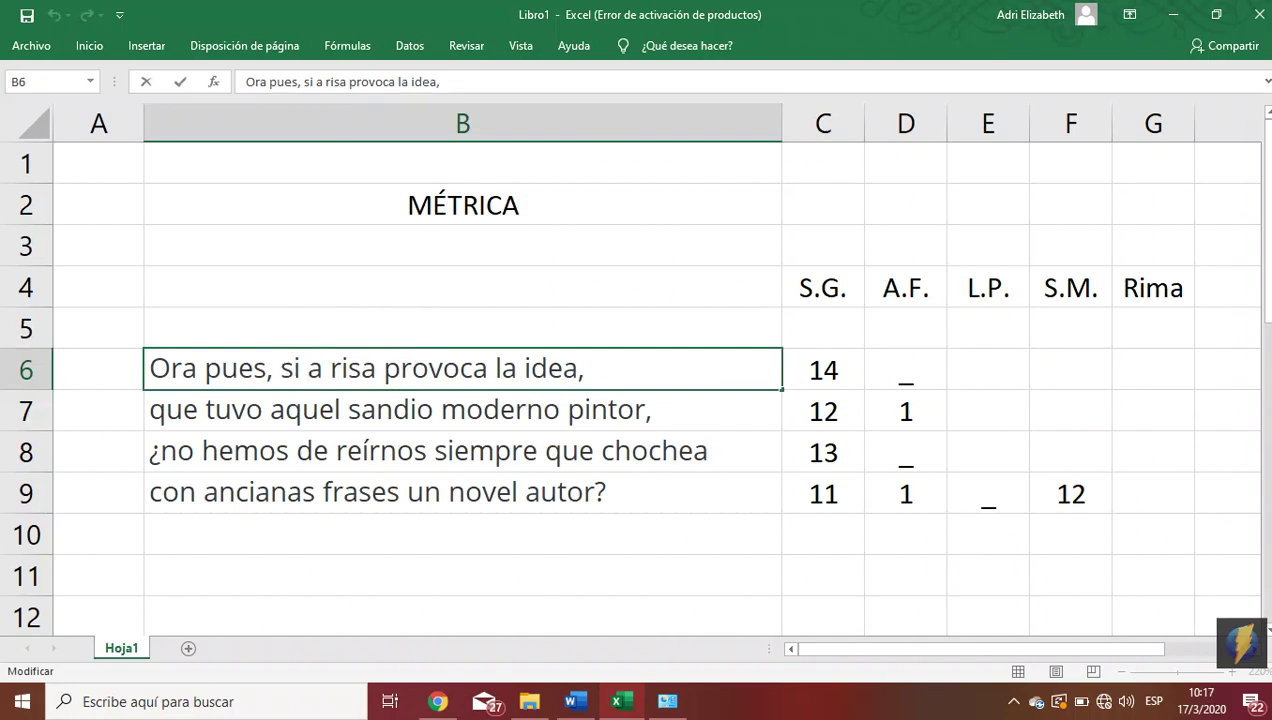
key(BackSpace)
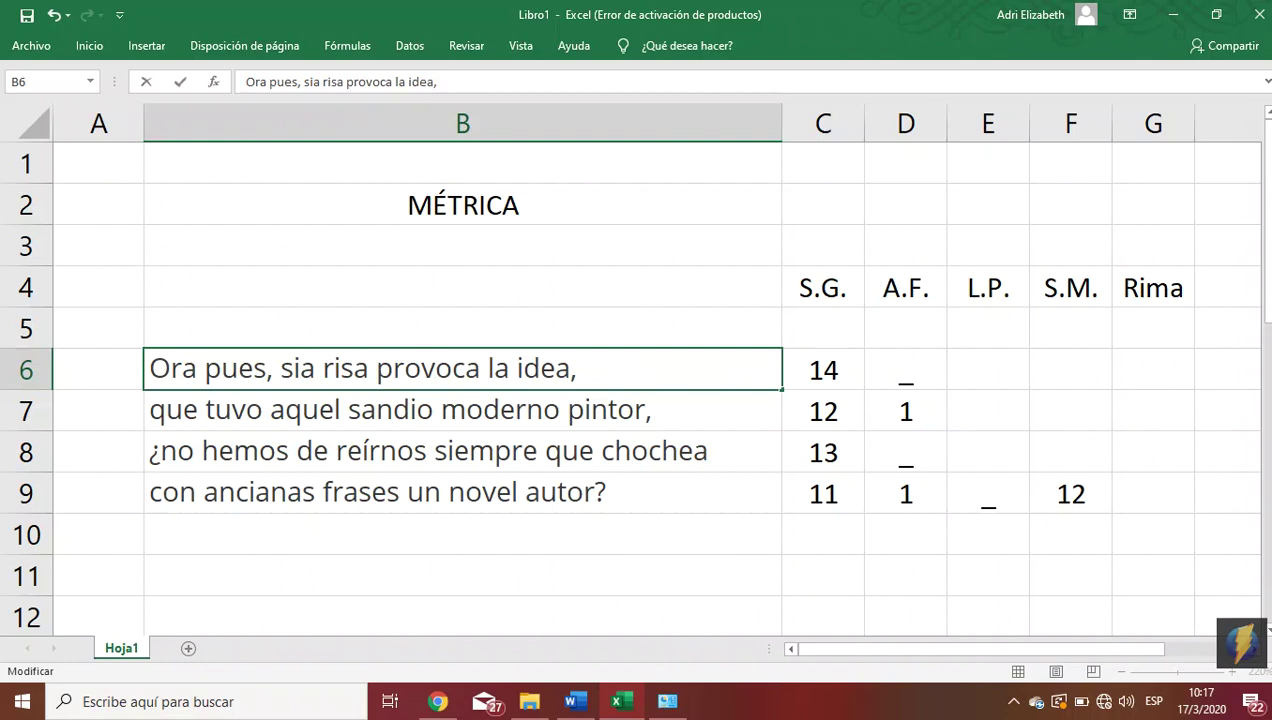
click(511, 358)
click(507, 360)
key(BackSpace)
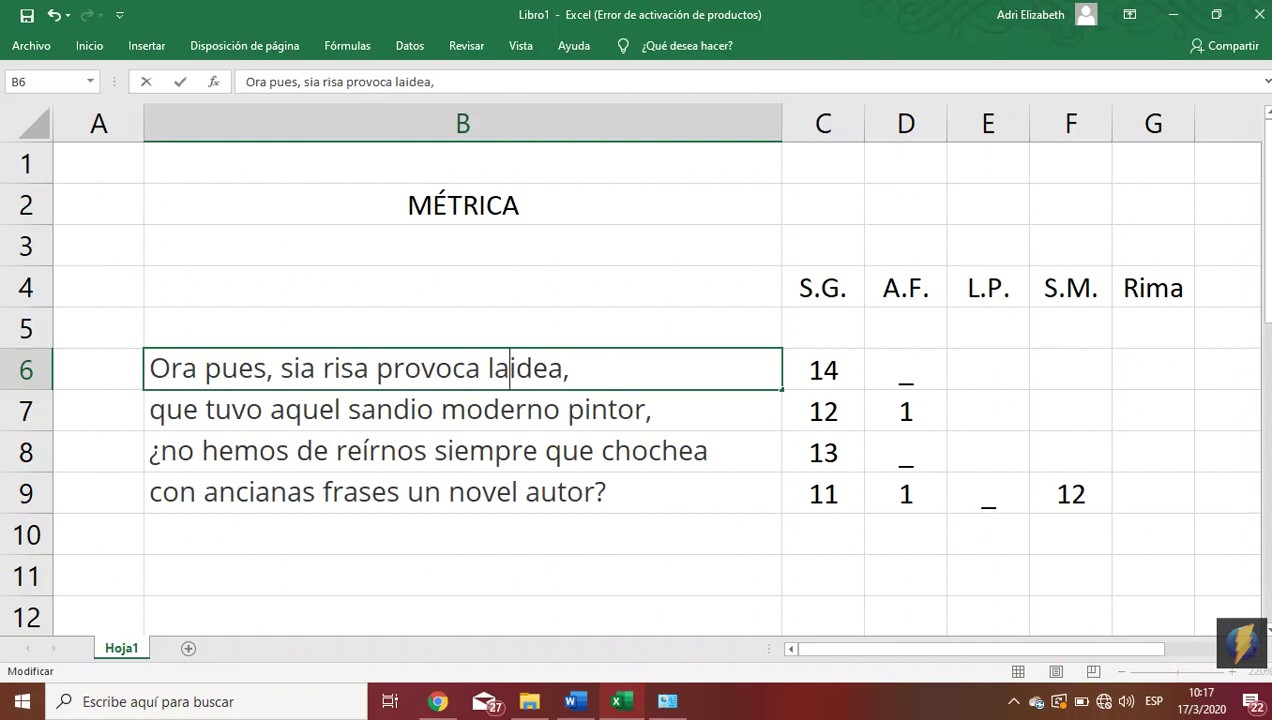
Complete the first verse's count with -2 under L.P. in E6 and 12 under S.M. in F6.
click(988, 369)
text(-2)
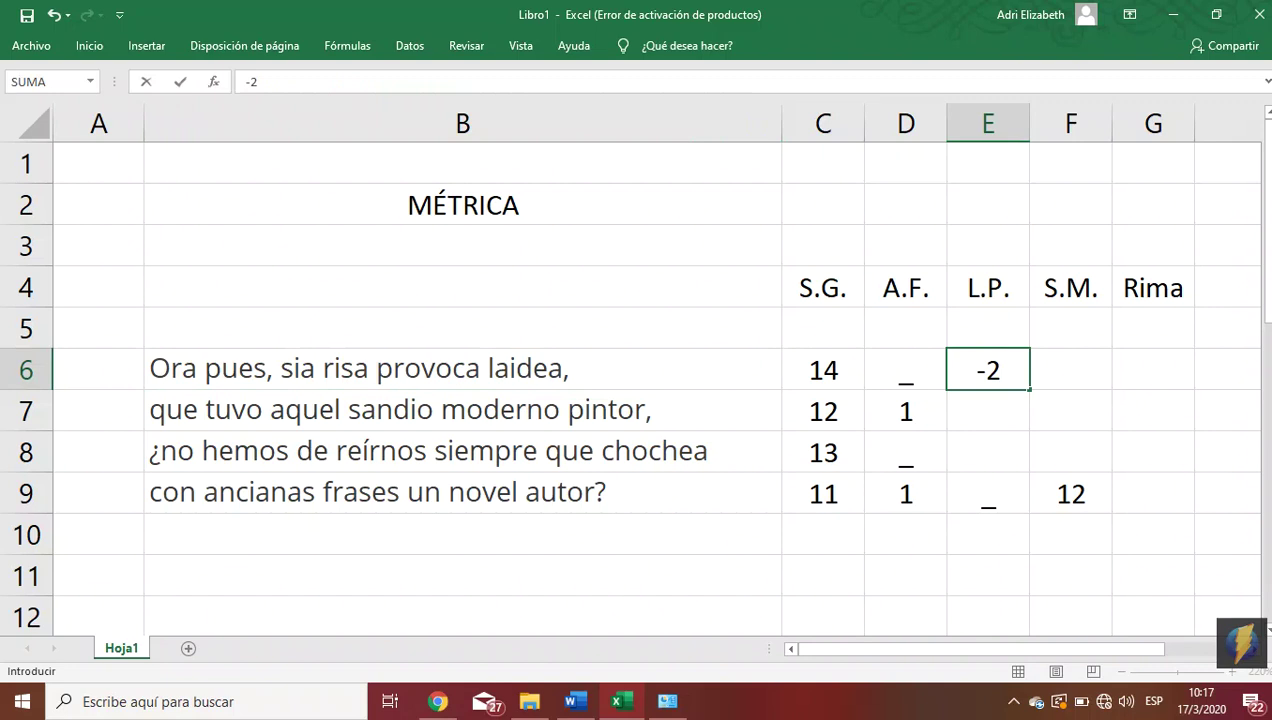
key(Tab)
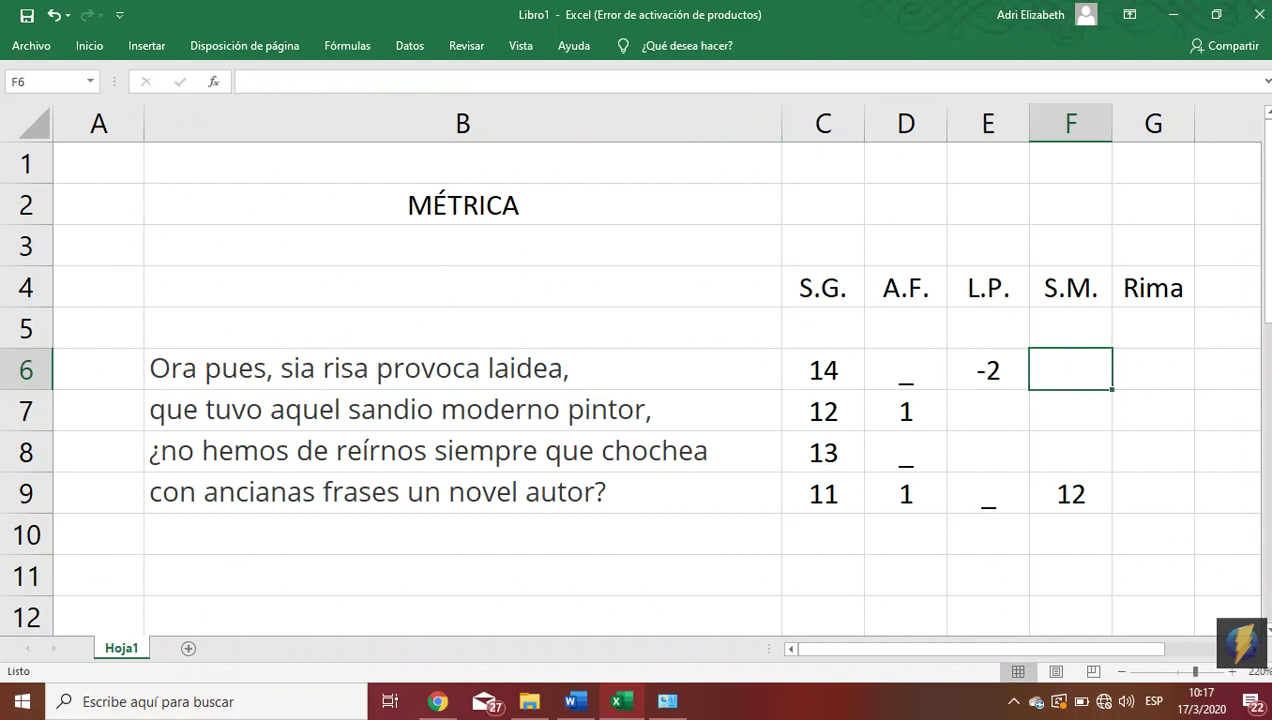
text(12)
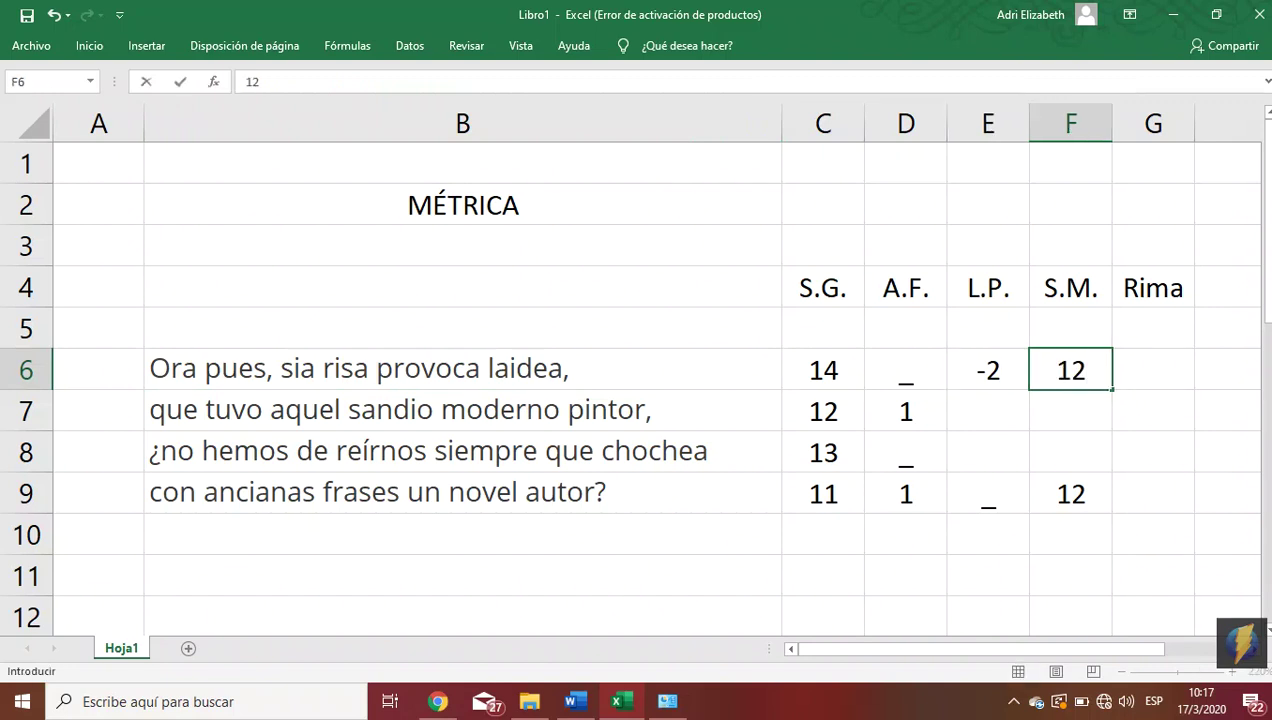
Join "tuvo" and "aquel" in the second verse in B7 and enter -1 under L.P. in E7.
click(999, 411)
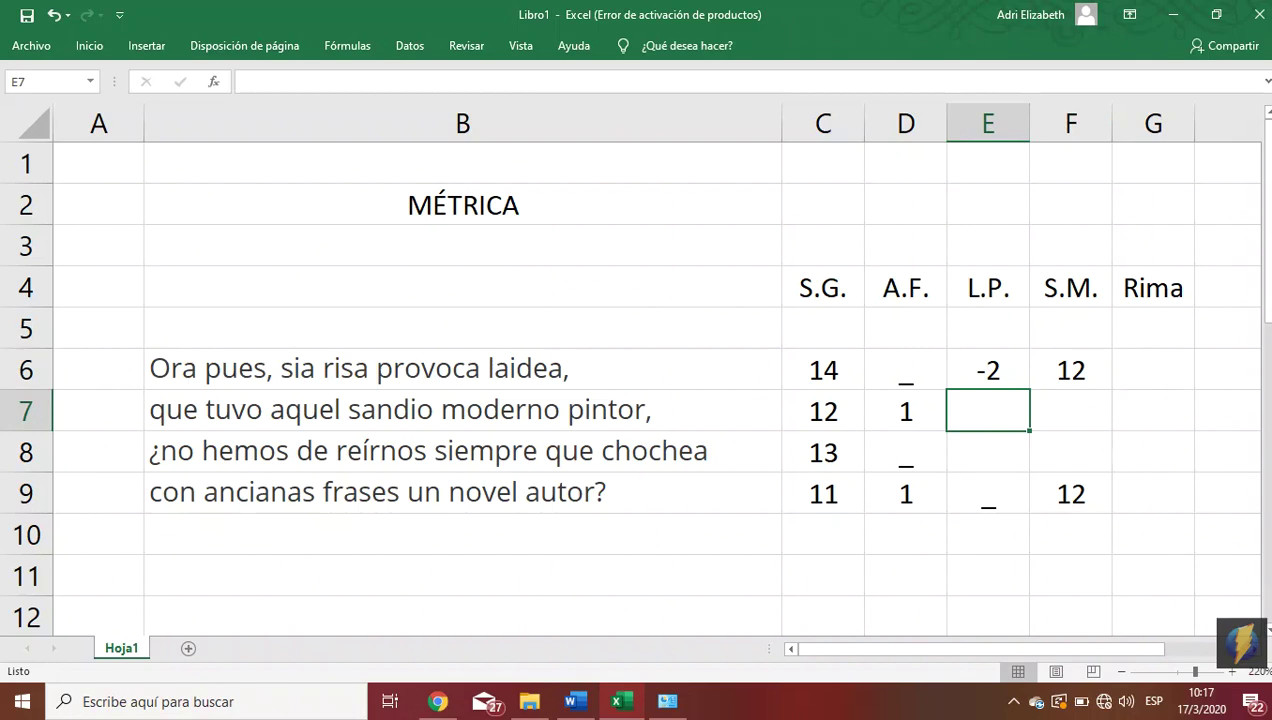
double_click(268, 407)
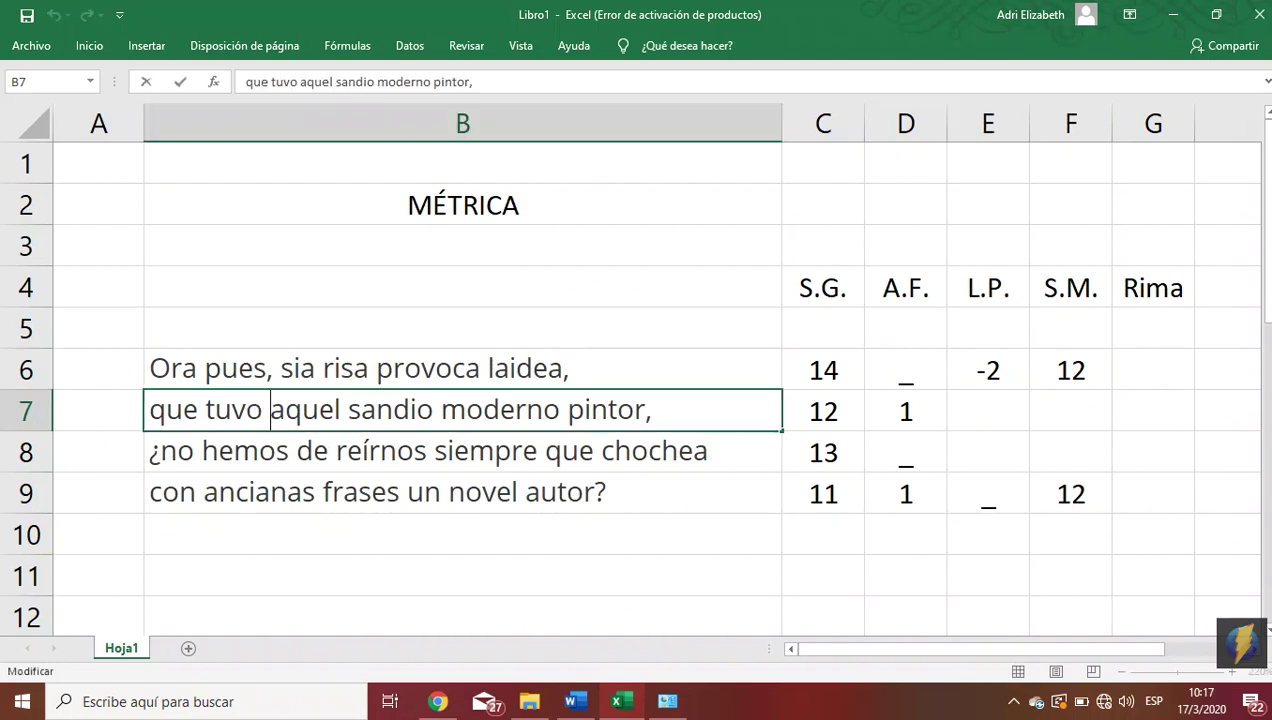
key(BackSpace)
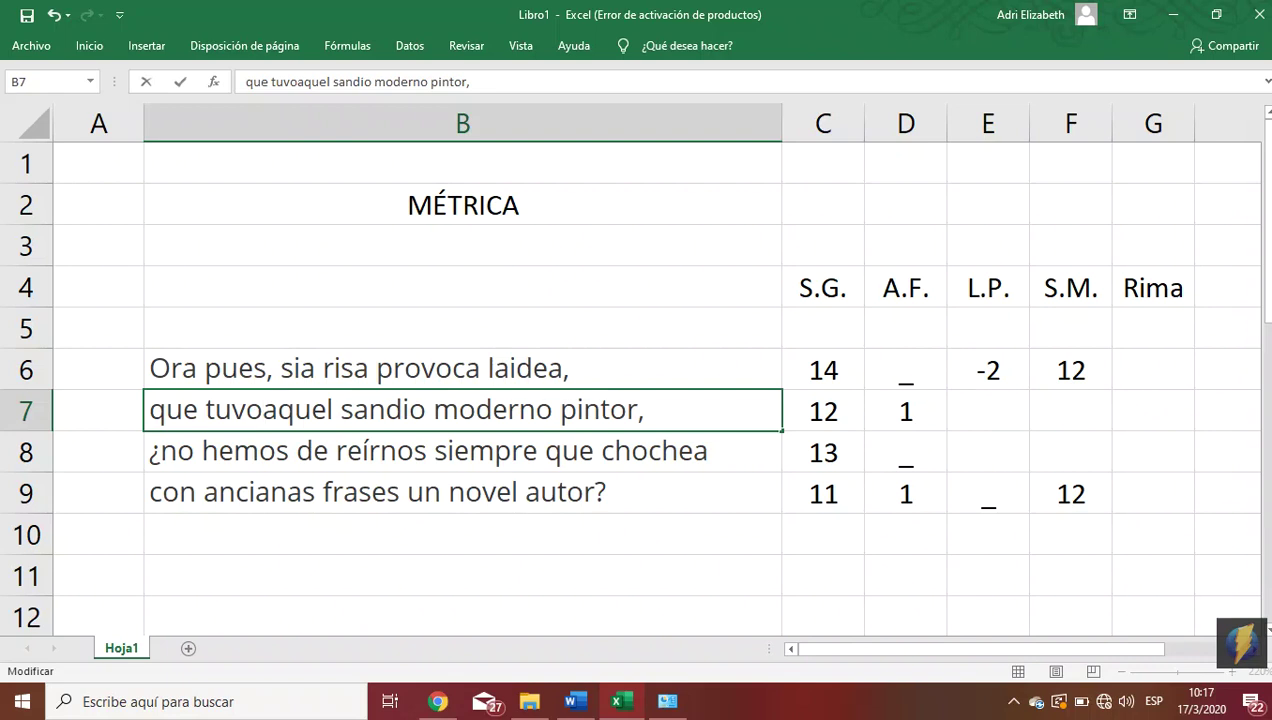
click(983, 410)
text(-1)
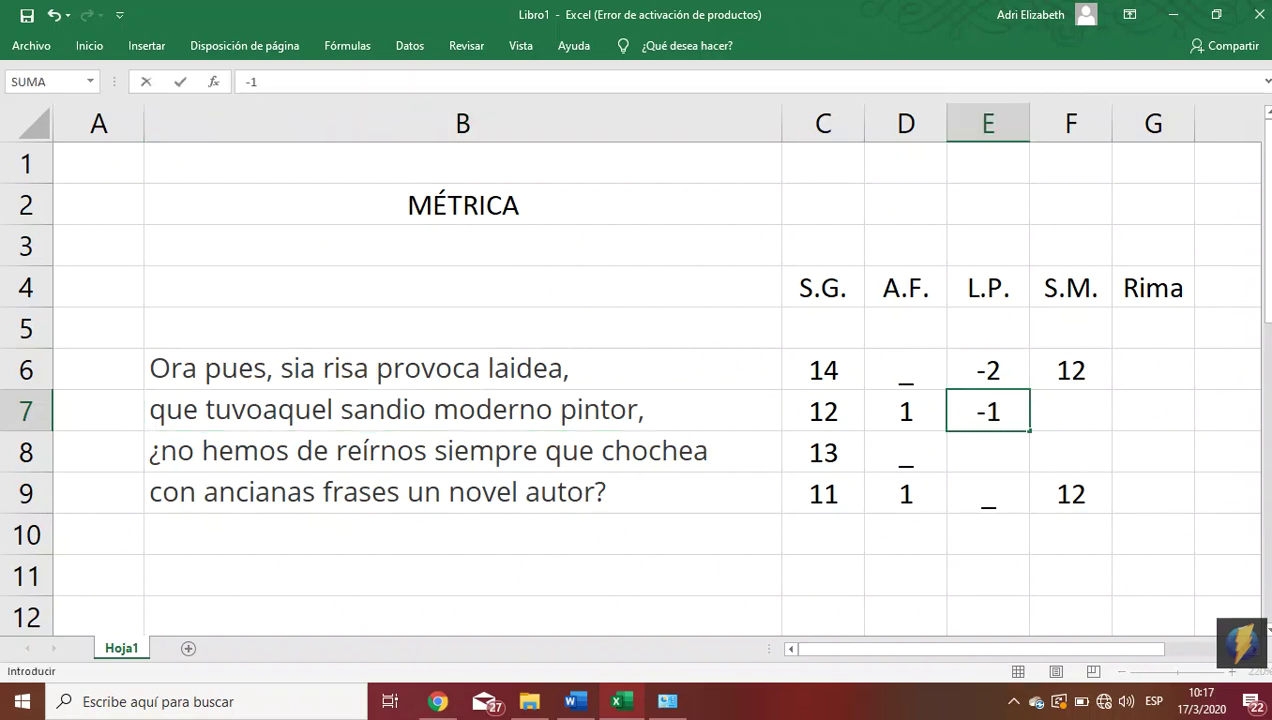
key(Return)
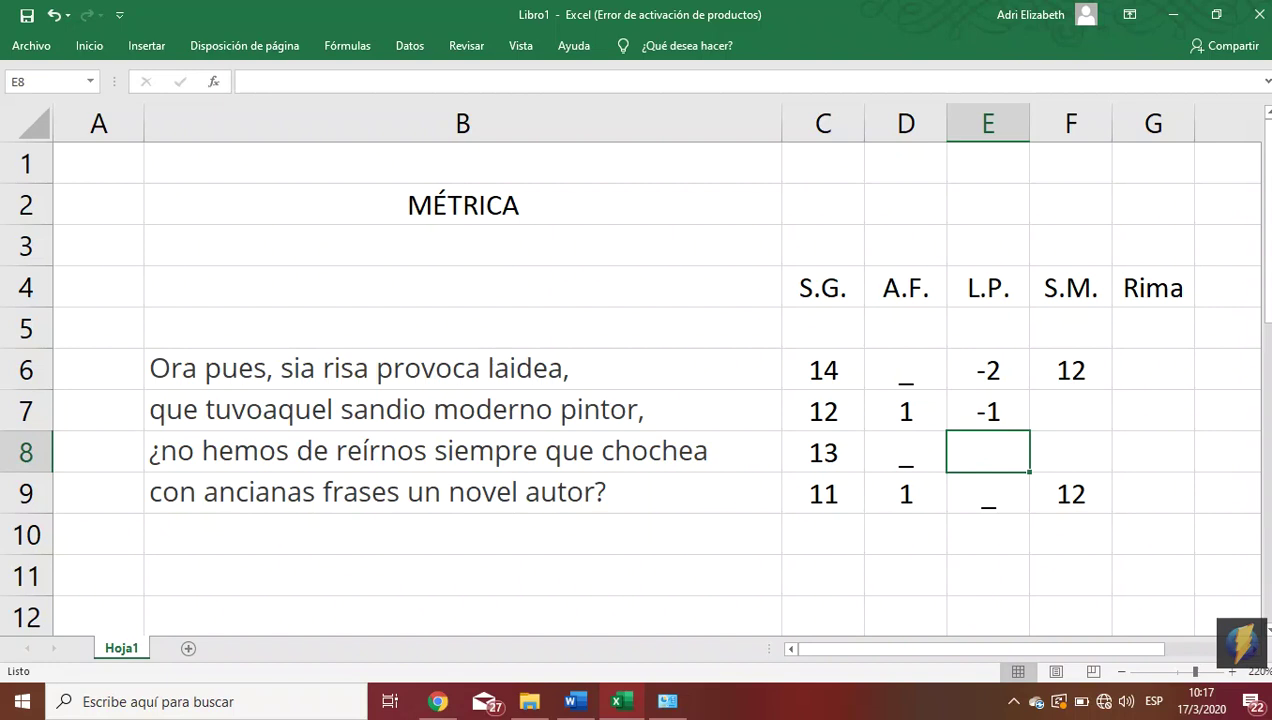
Join "no" and "hemos" in the third verse in B8 and enter -1 under L.P. in E8.
double_click(202, 450)
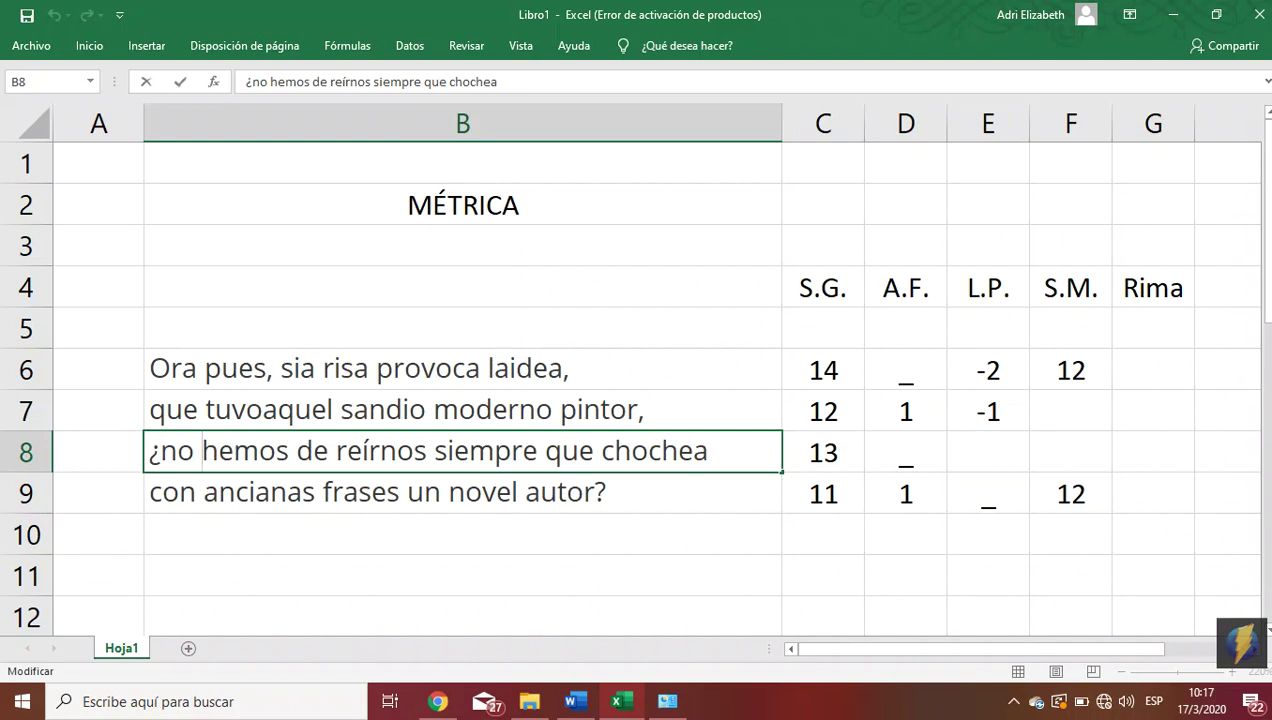
key(BackSpace)
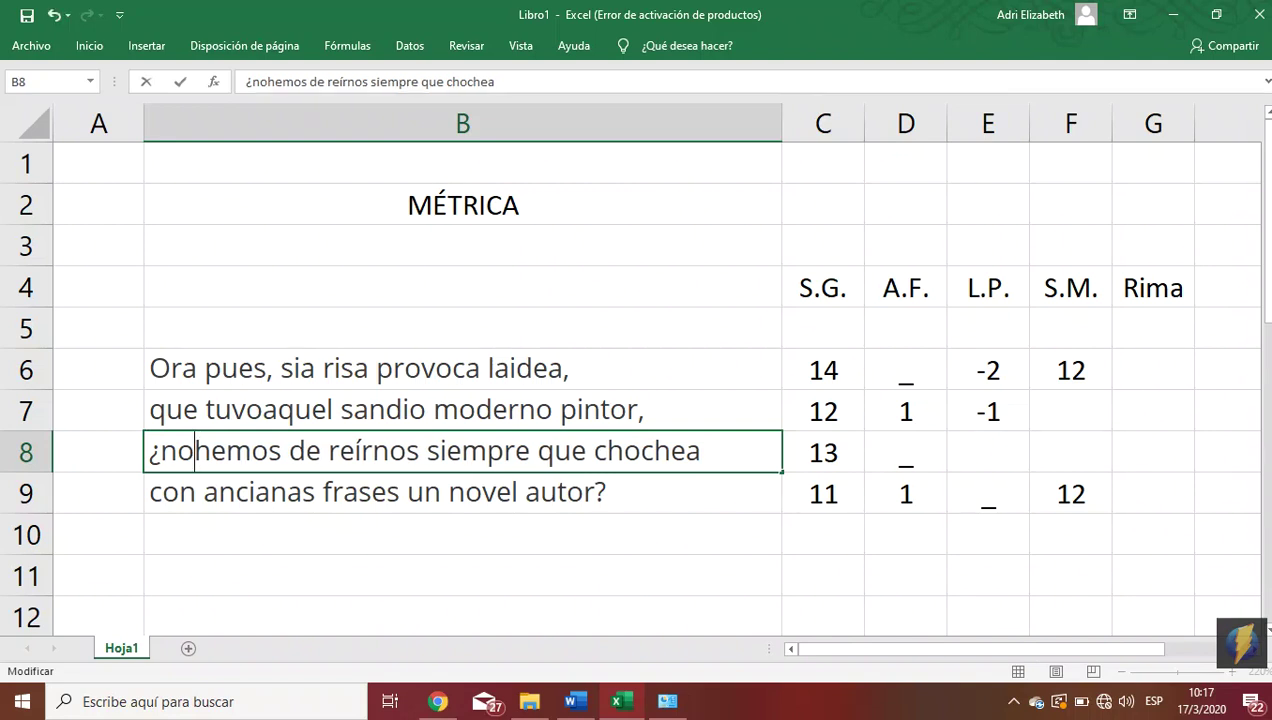
click(985, 445)
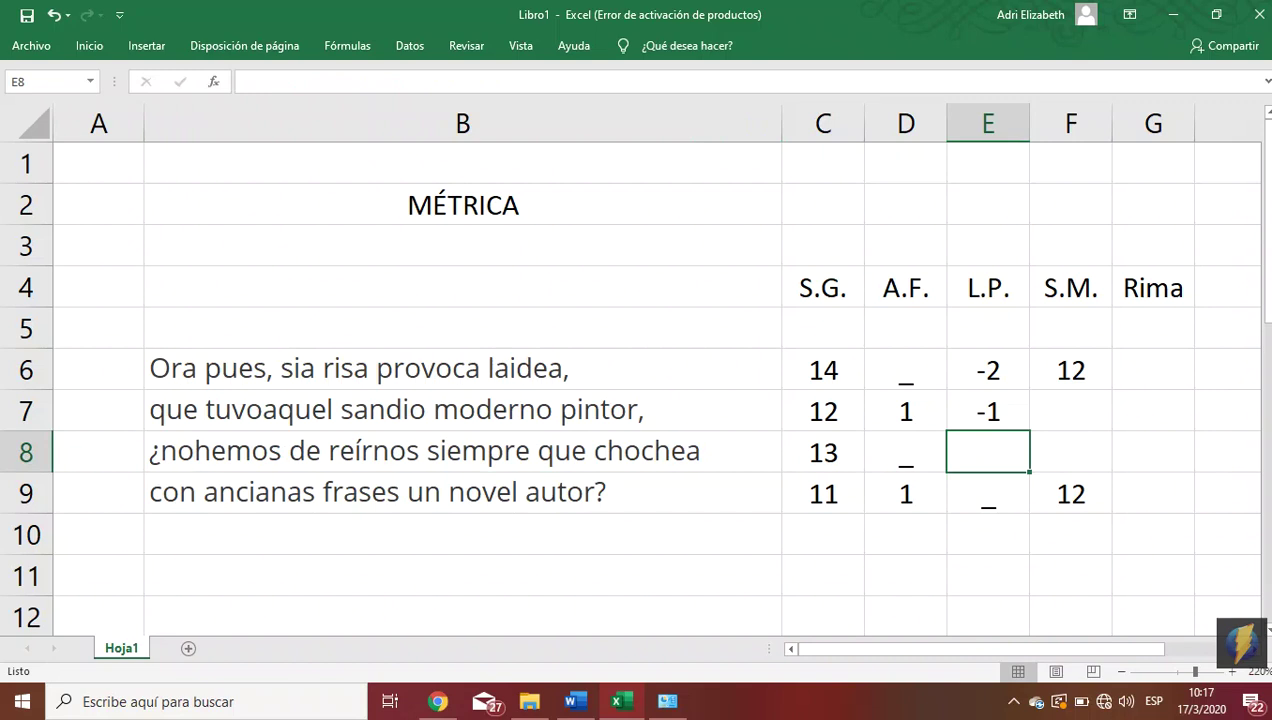
text(-1)
Enter 12 under S.M. for the second and third verses, cells F7 and F8.
click(1074, 390)
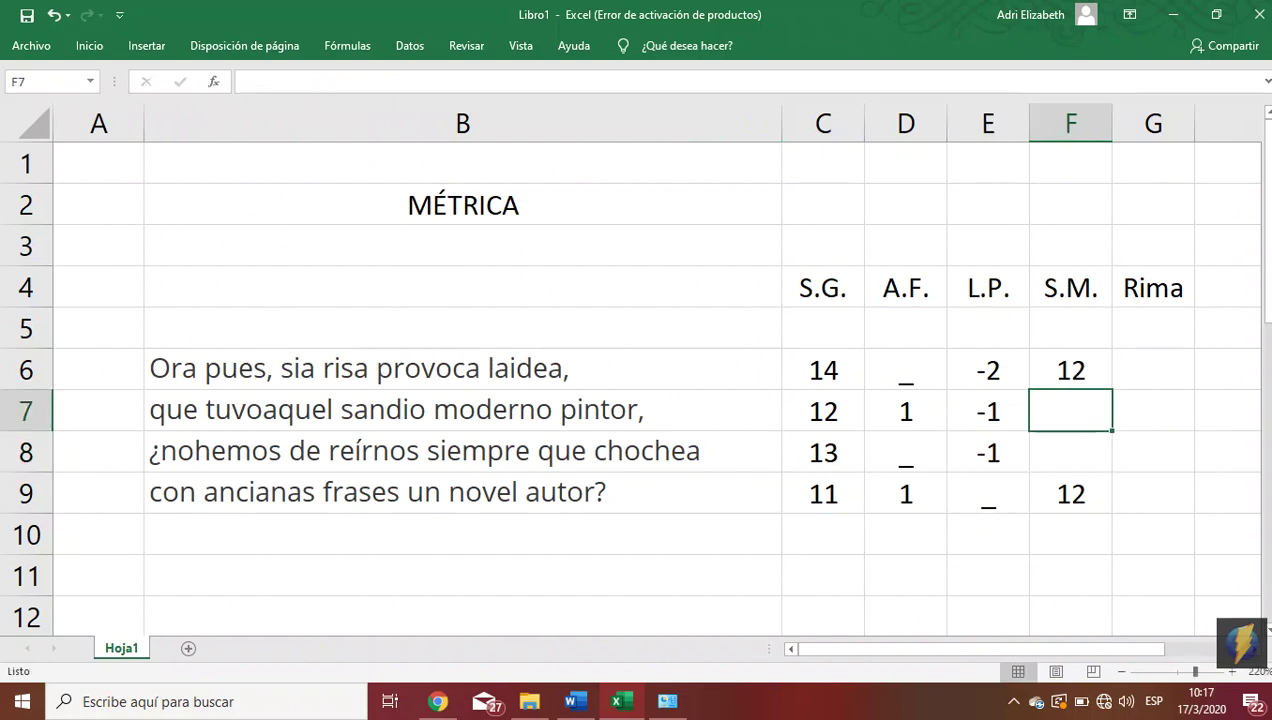
text(12)
click(1071, 450)
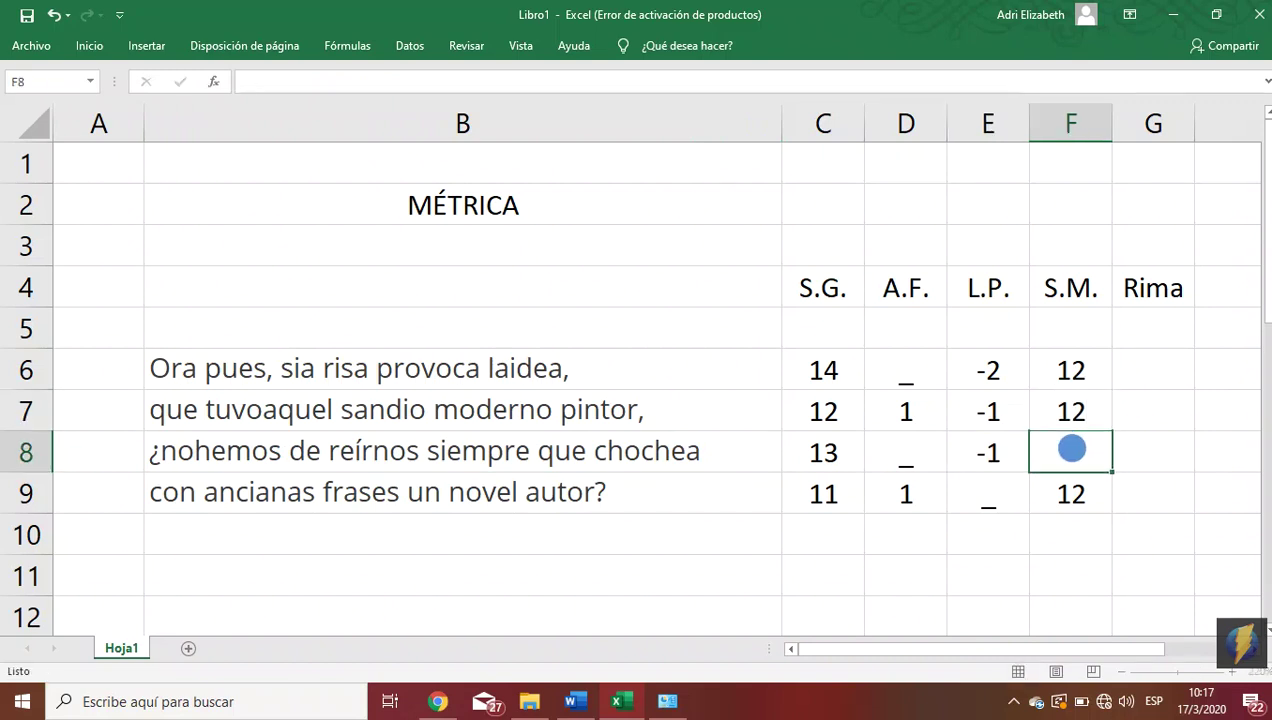
text(12)
click(440, 481)
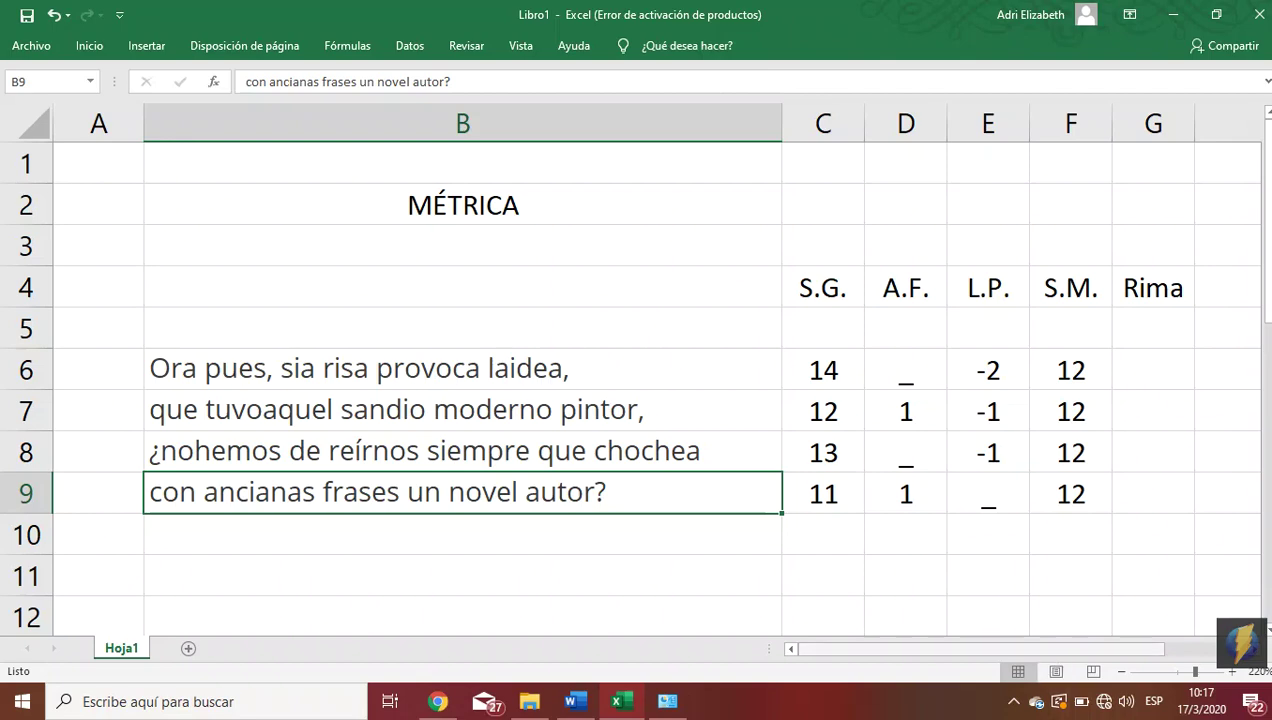
Write each verse's rhyme ending beside the Rima column in H6:H9: ea, o, ea, o.
drag(1056, 647, 1092, 647)
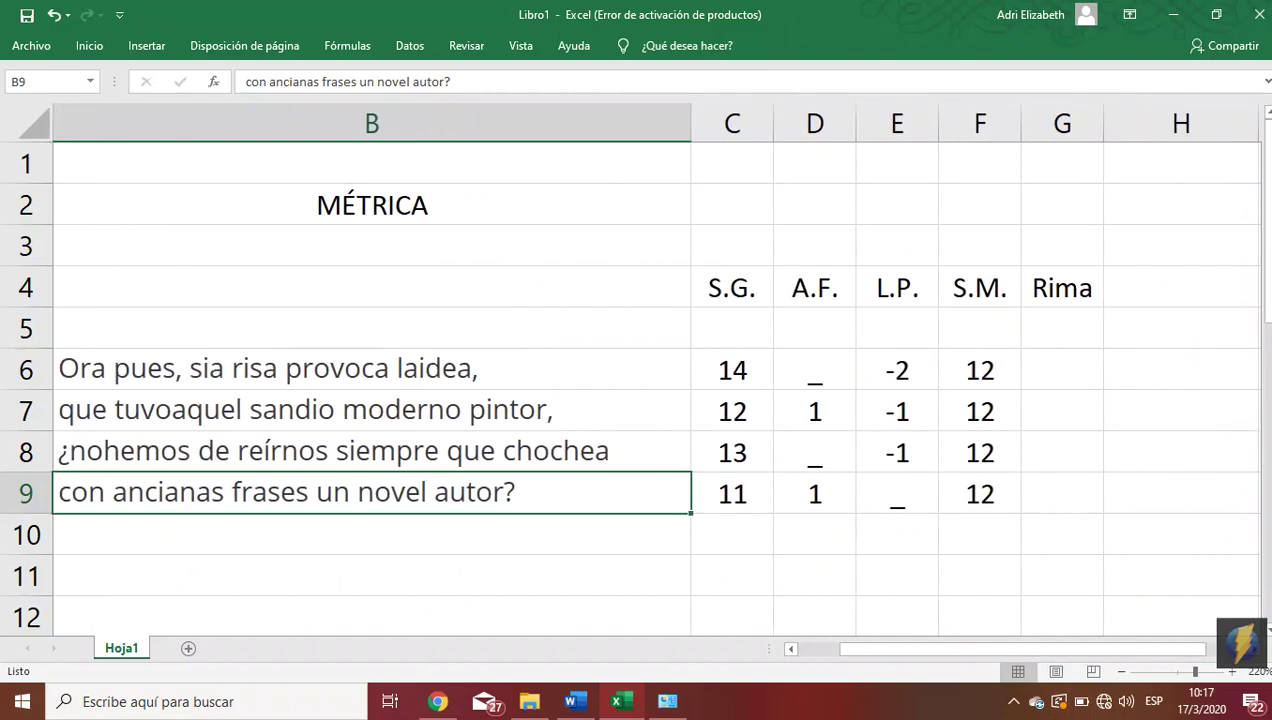
click(1122, 360)
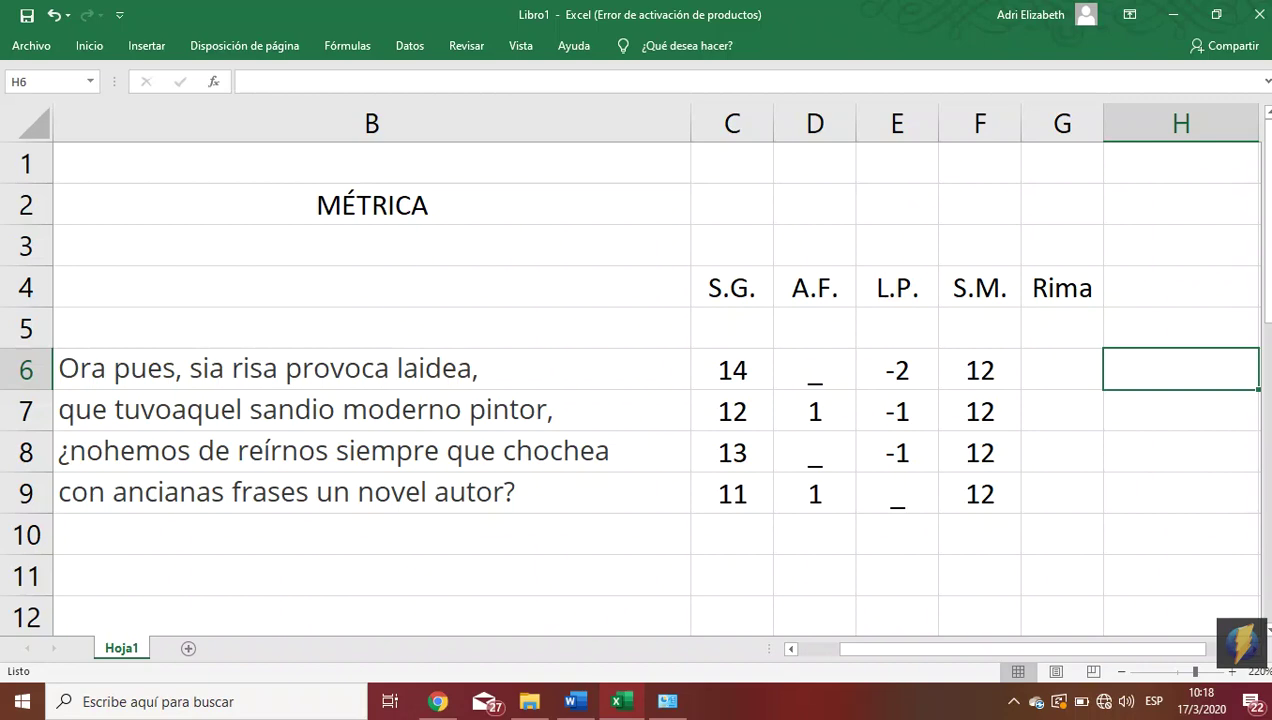
text(E)
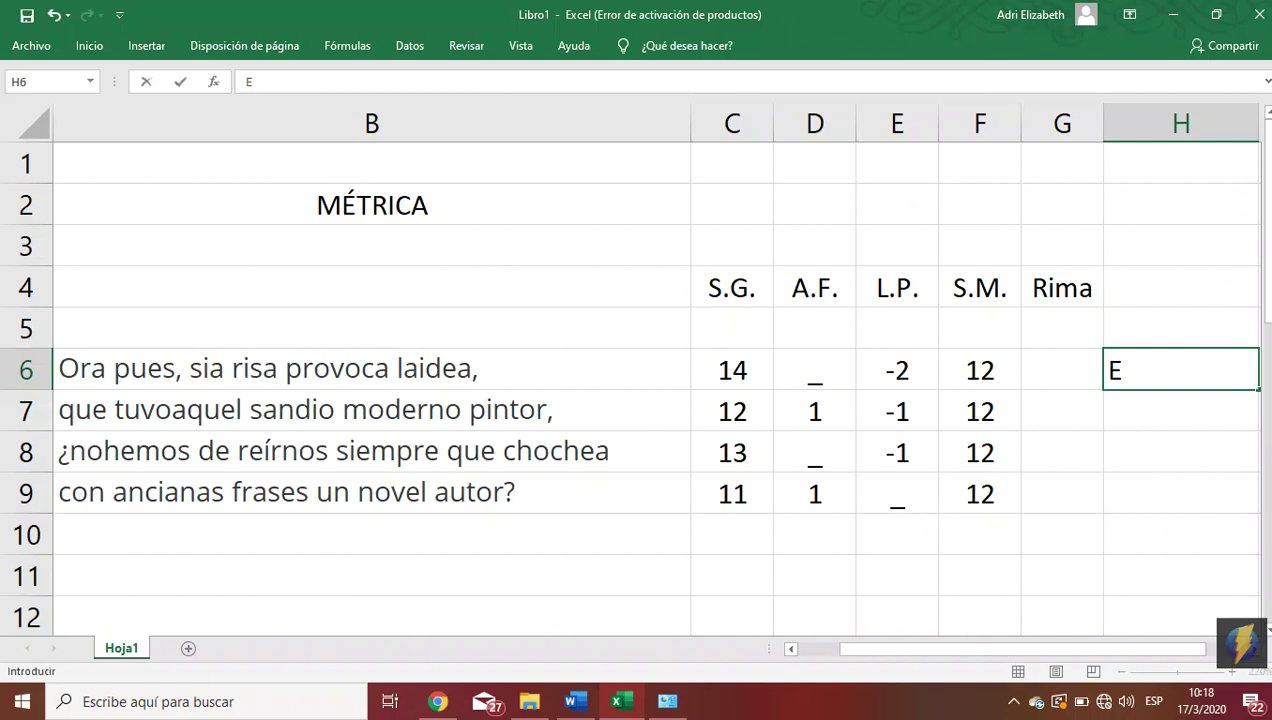
key(BackSpace)
text(eaq)
key(BackSpace)
key(Return)
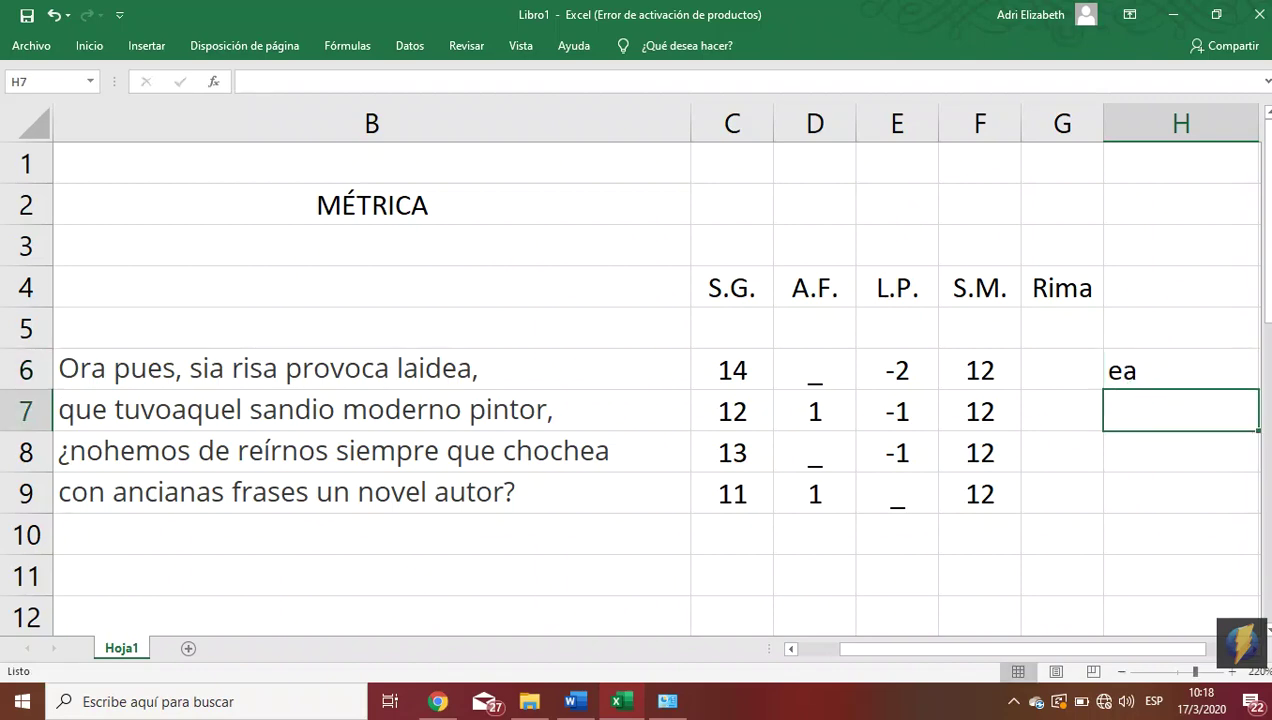
text(o)
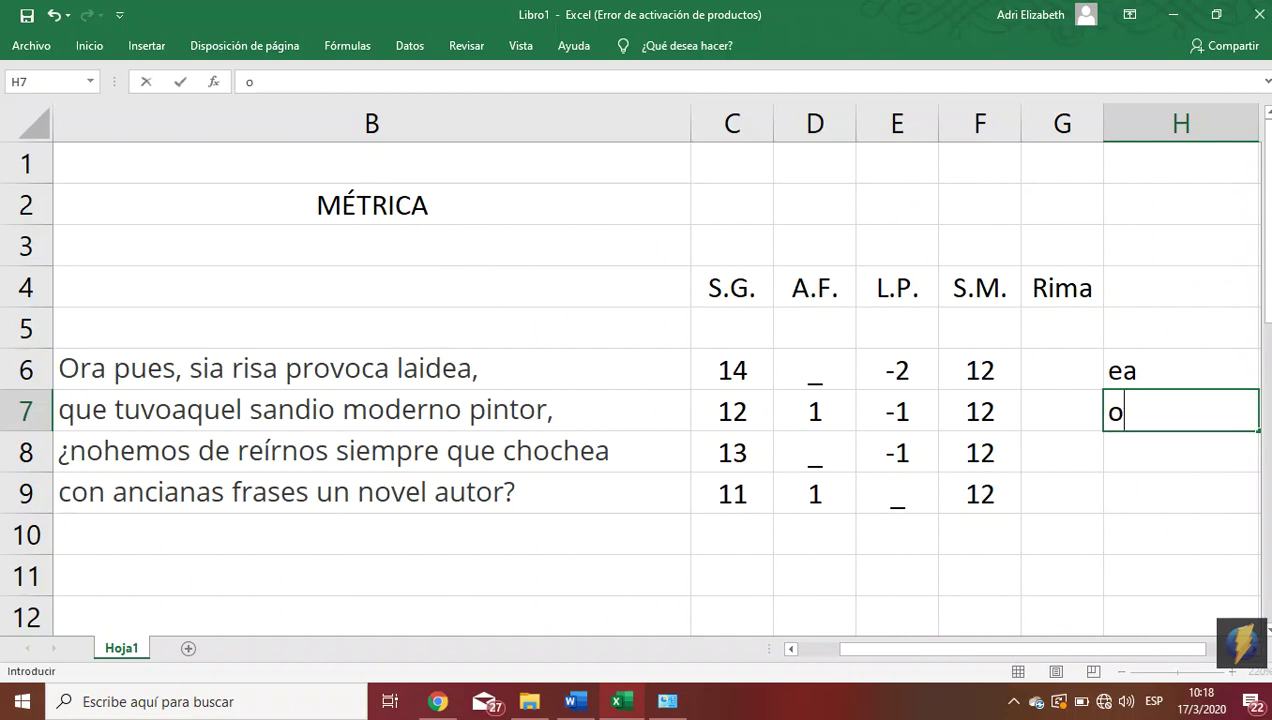
key(Return)
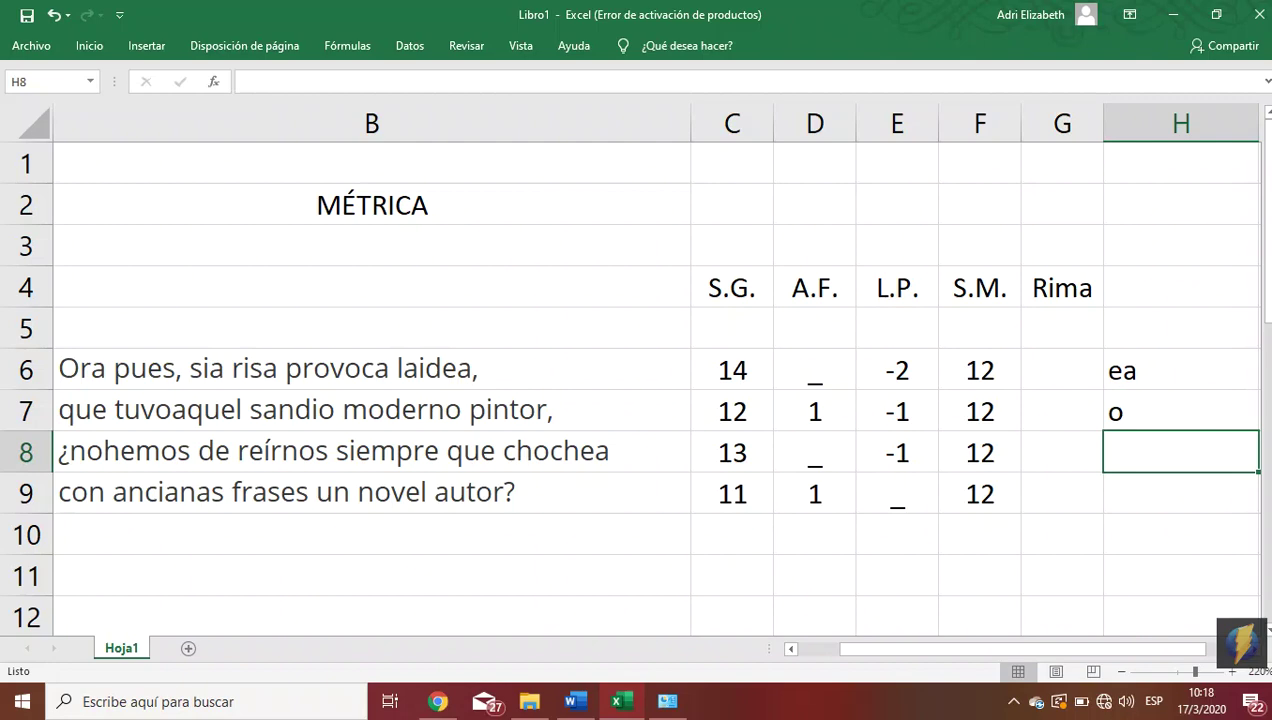
text(ea)
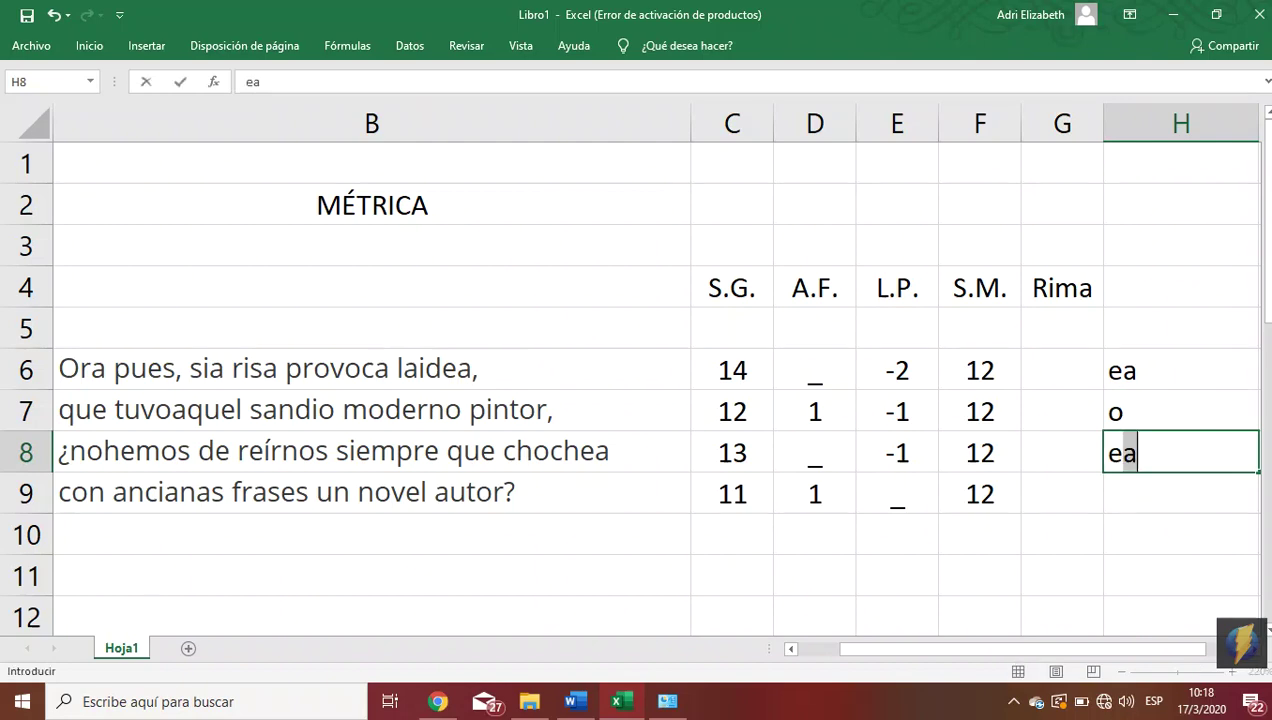
key(Return)
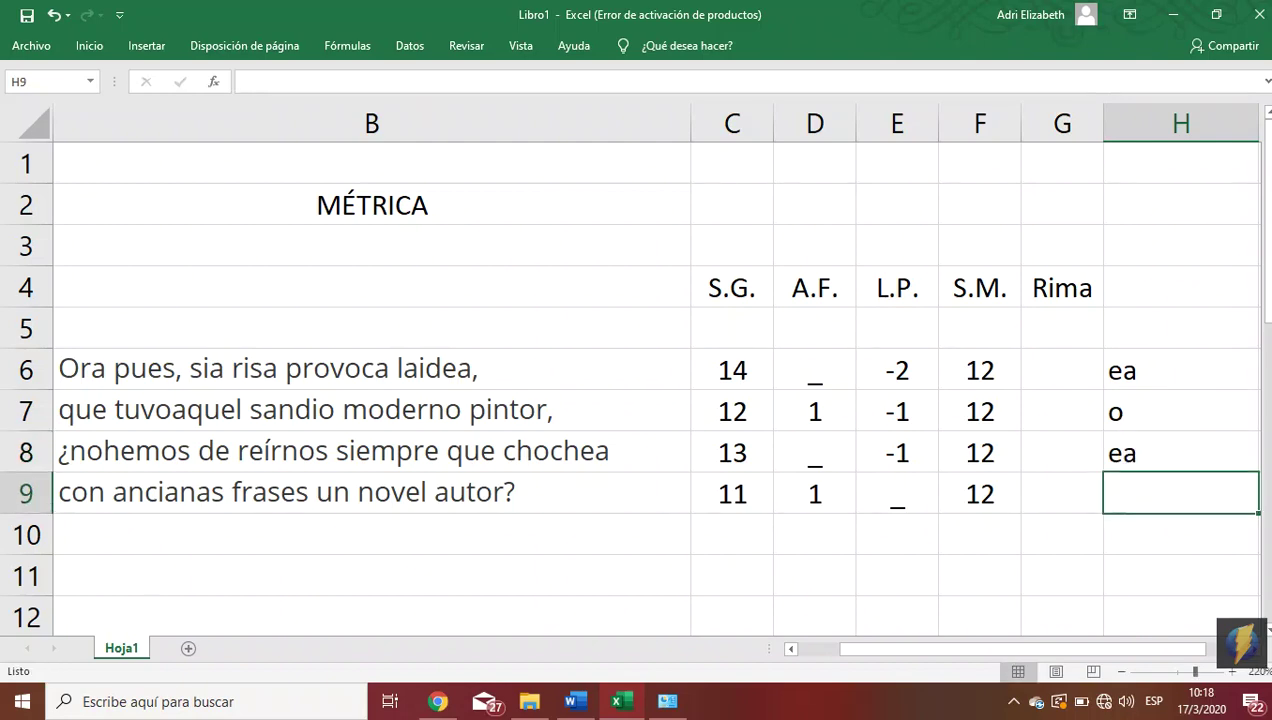
text(o)
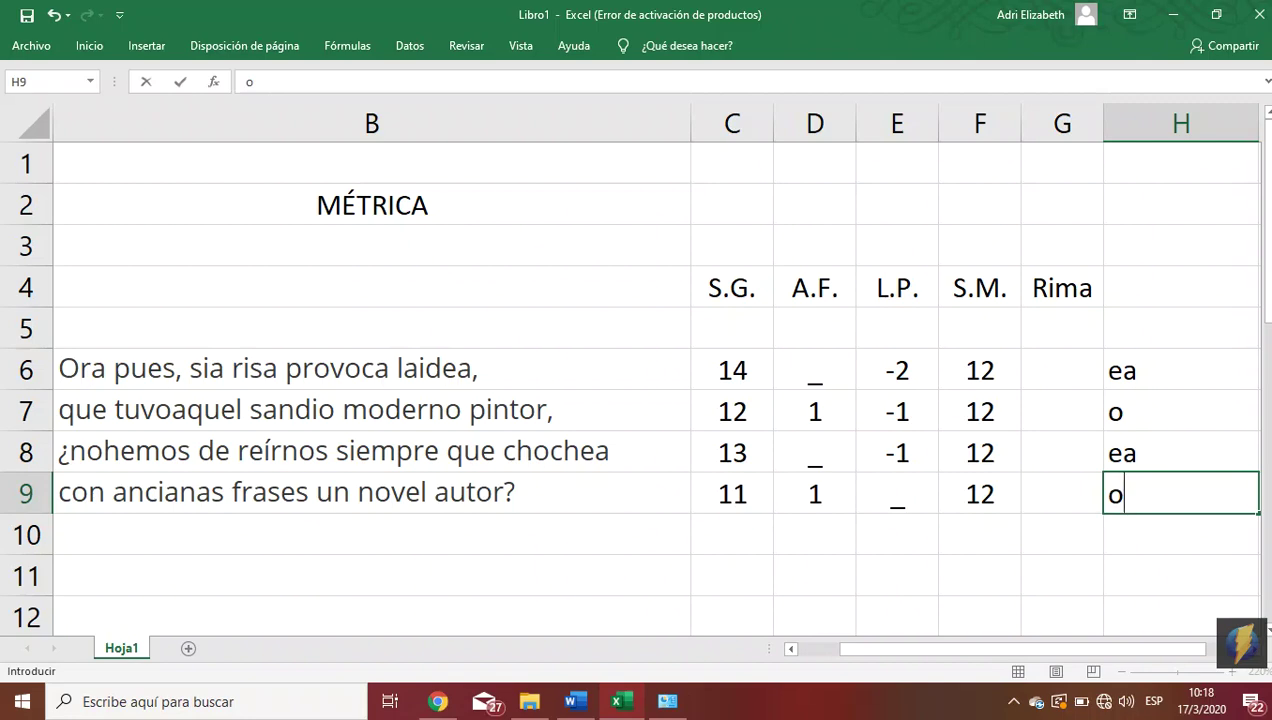
Enter A under Rima for the first verse in G6 and go through the S.M. values in F6 to F9.
click(1060, 369)
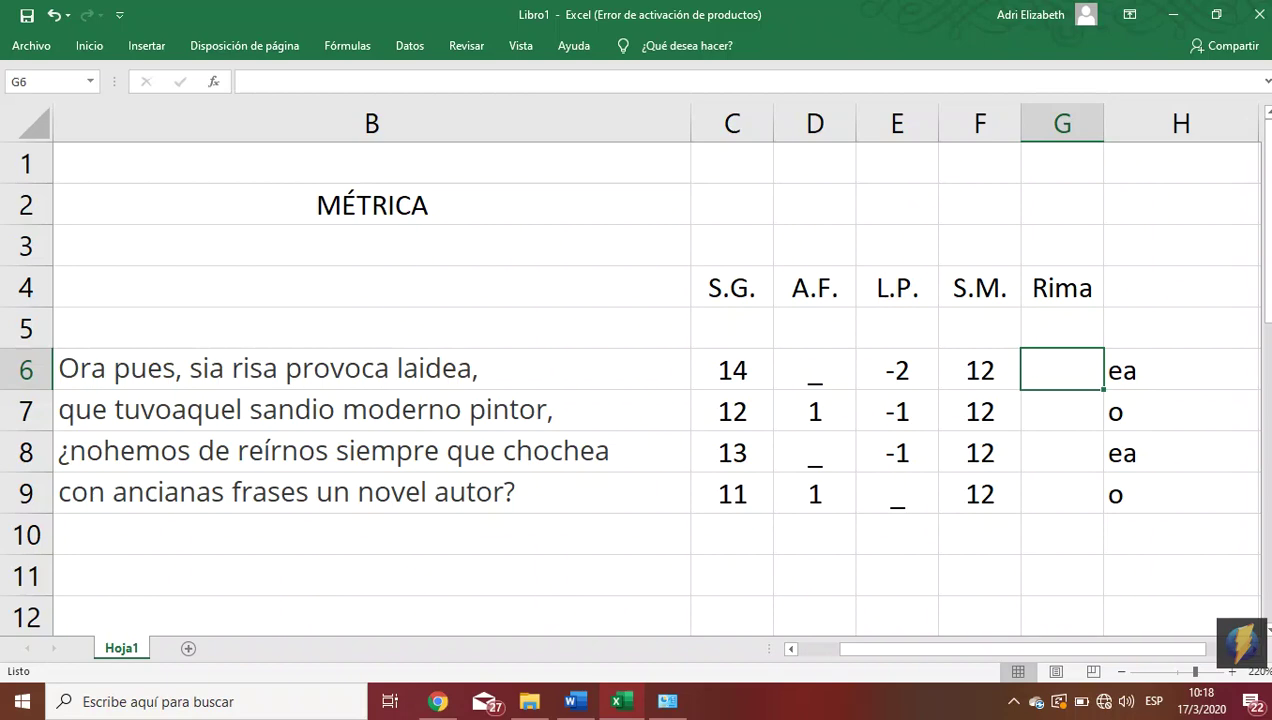
text(A)
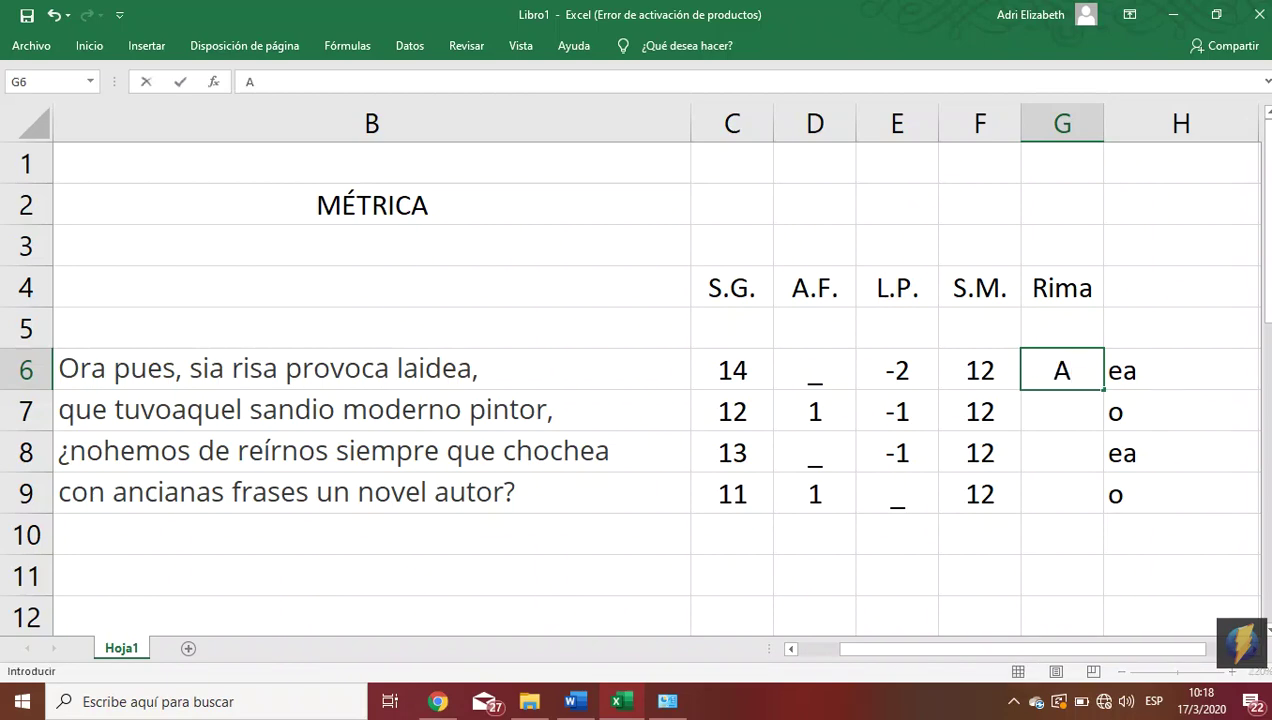
click(993, 367)
click(1000, 396)
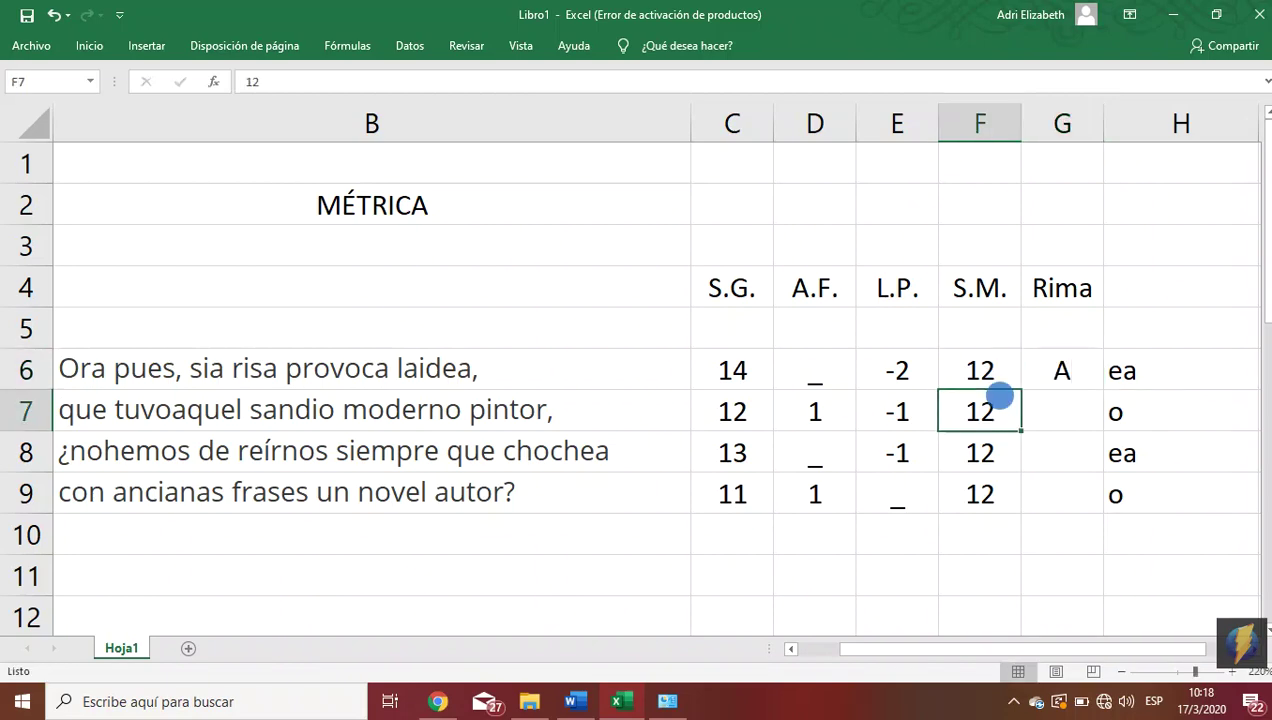
click(999, 444)
click(1002, 486)
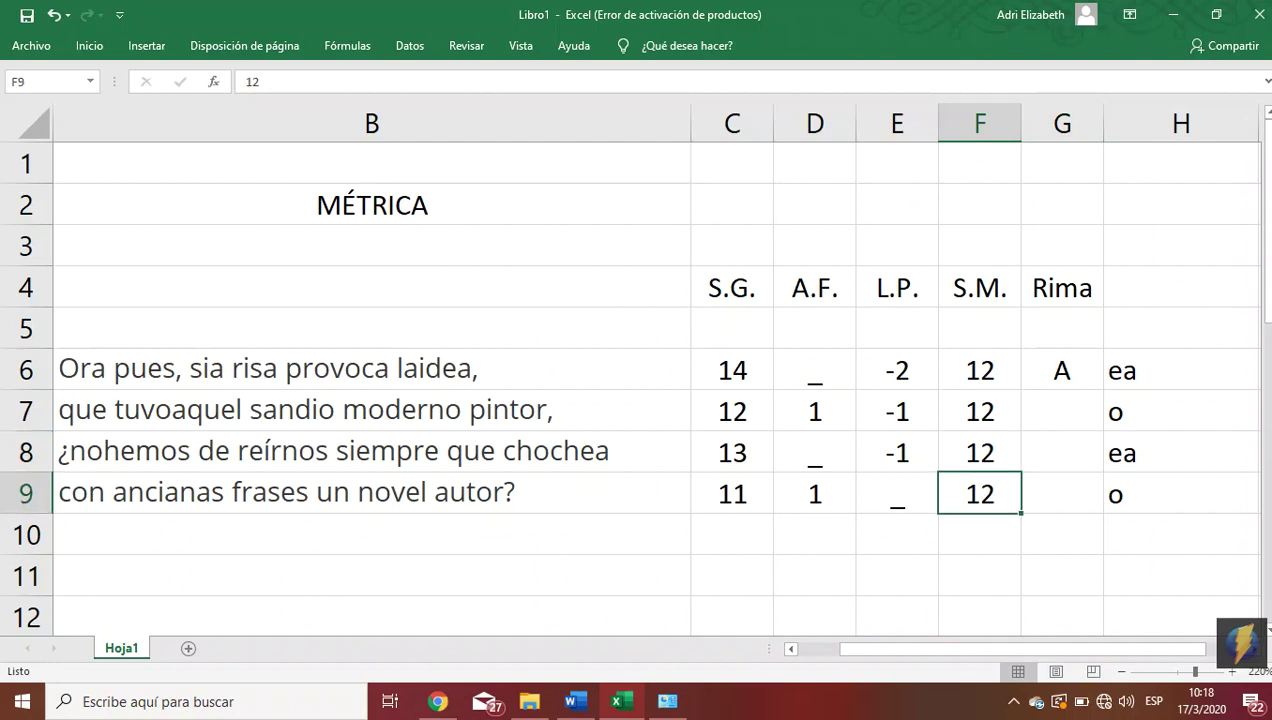
Complete the Rima column by entering A for the third verse in G8 and B for the second and fourth verses in G7 and G9.
click(1059, 370)
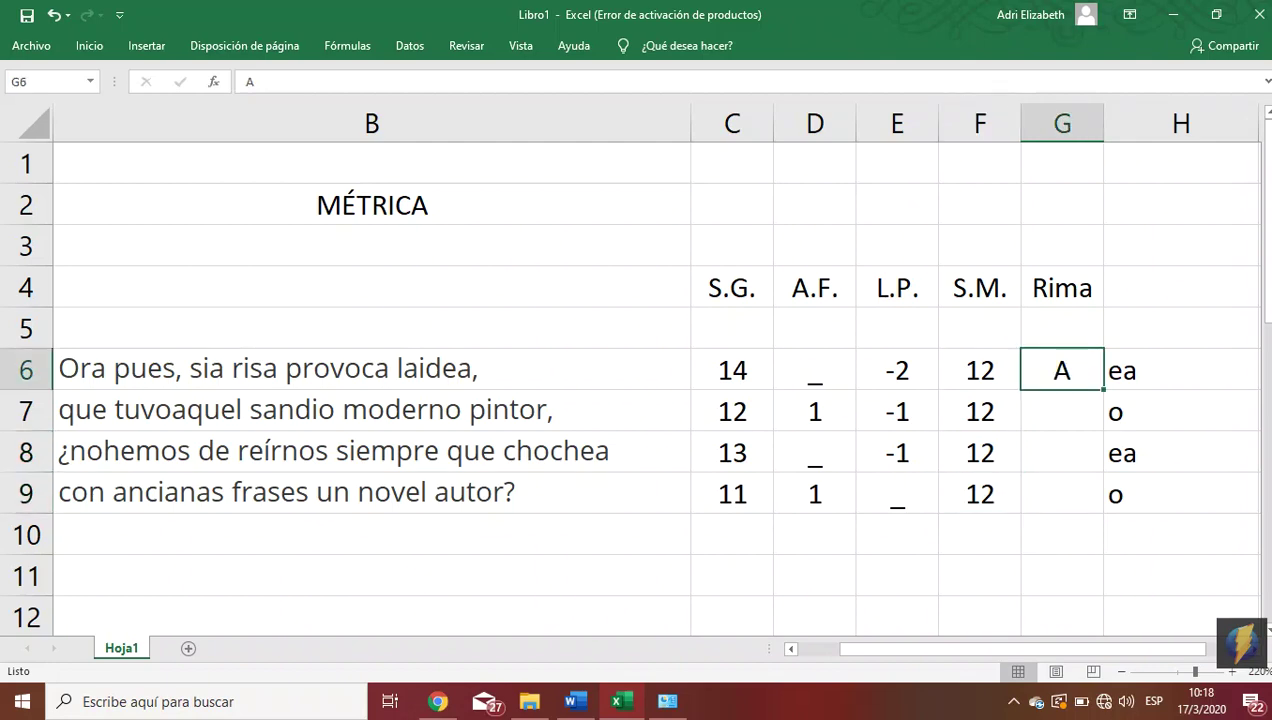
click(1059, 402)
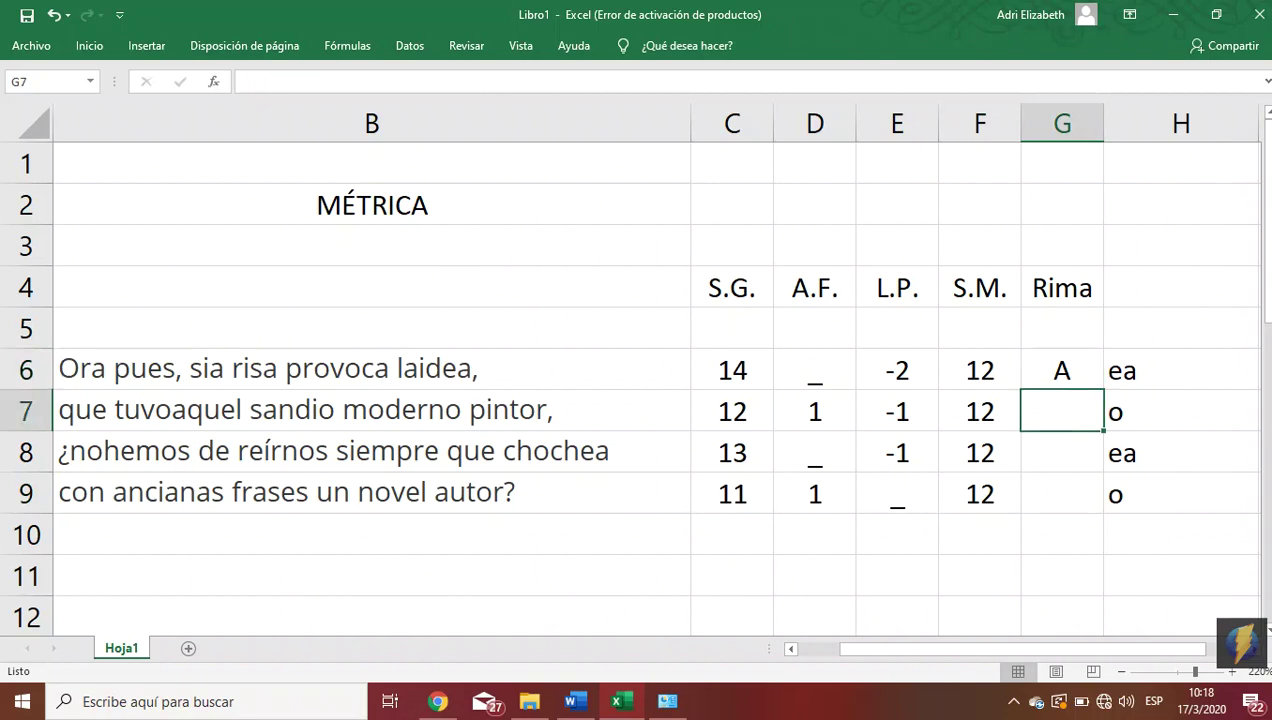
click(1064, 372)
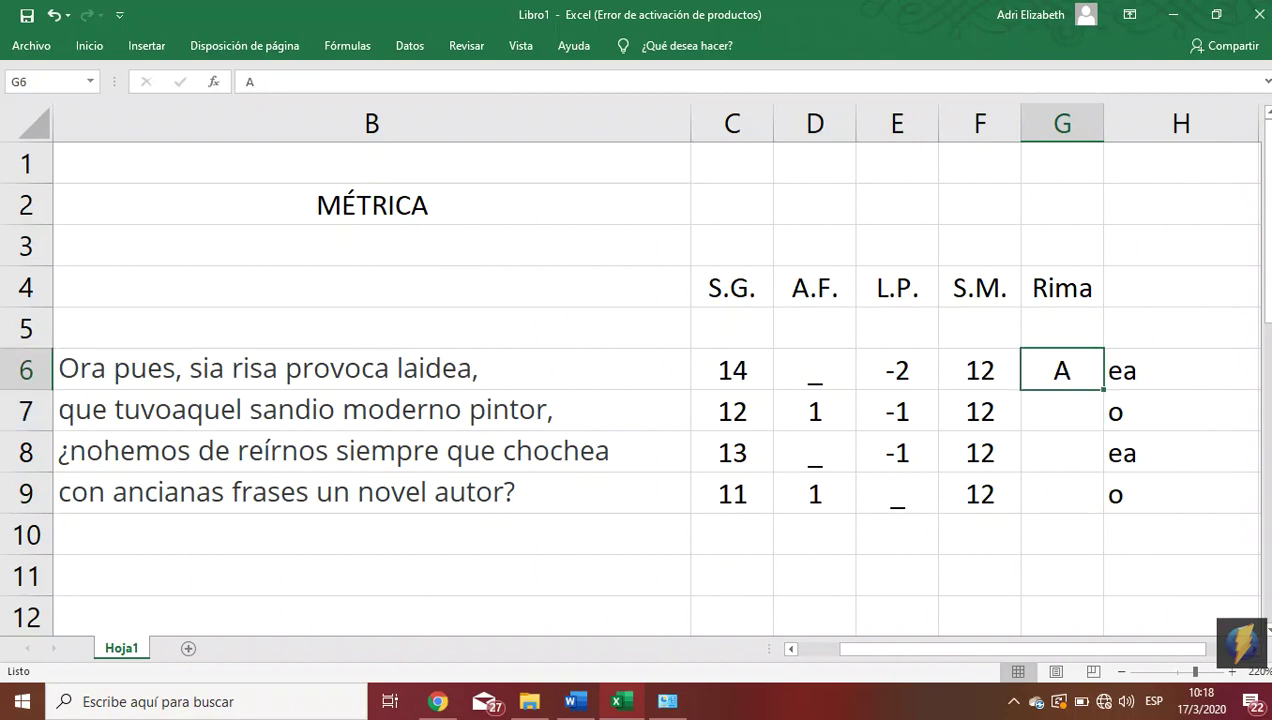
click(1059, 453)
text(A)
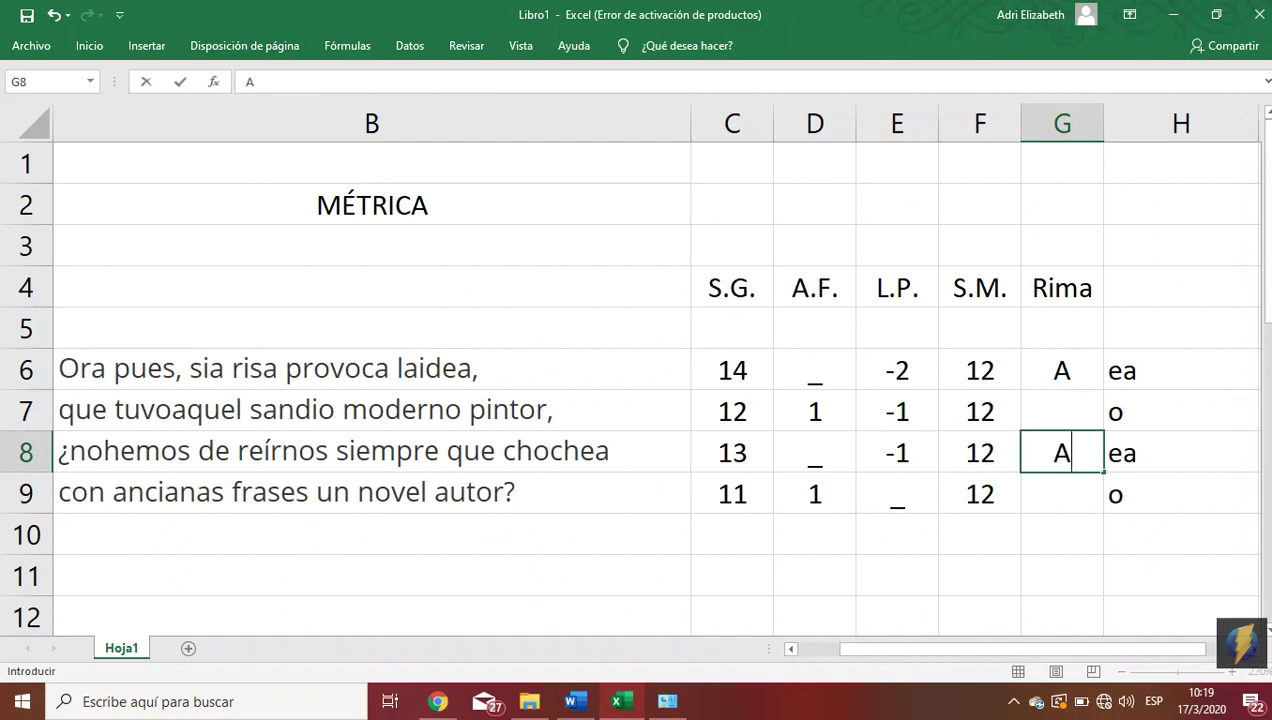
click(1062, 411)
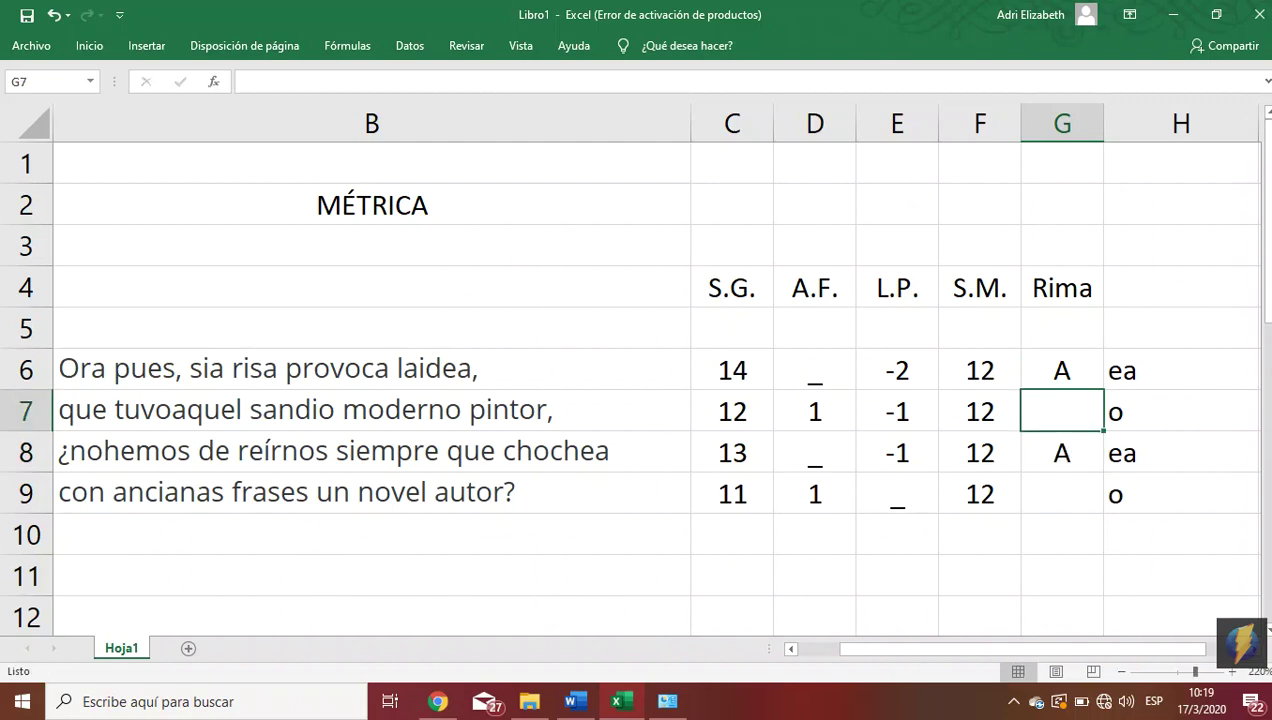
text(B)
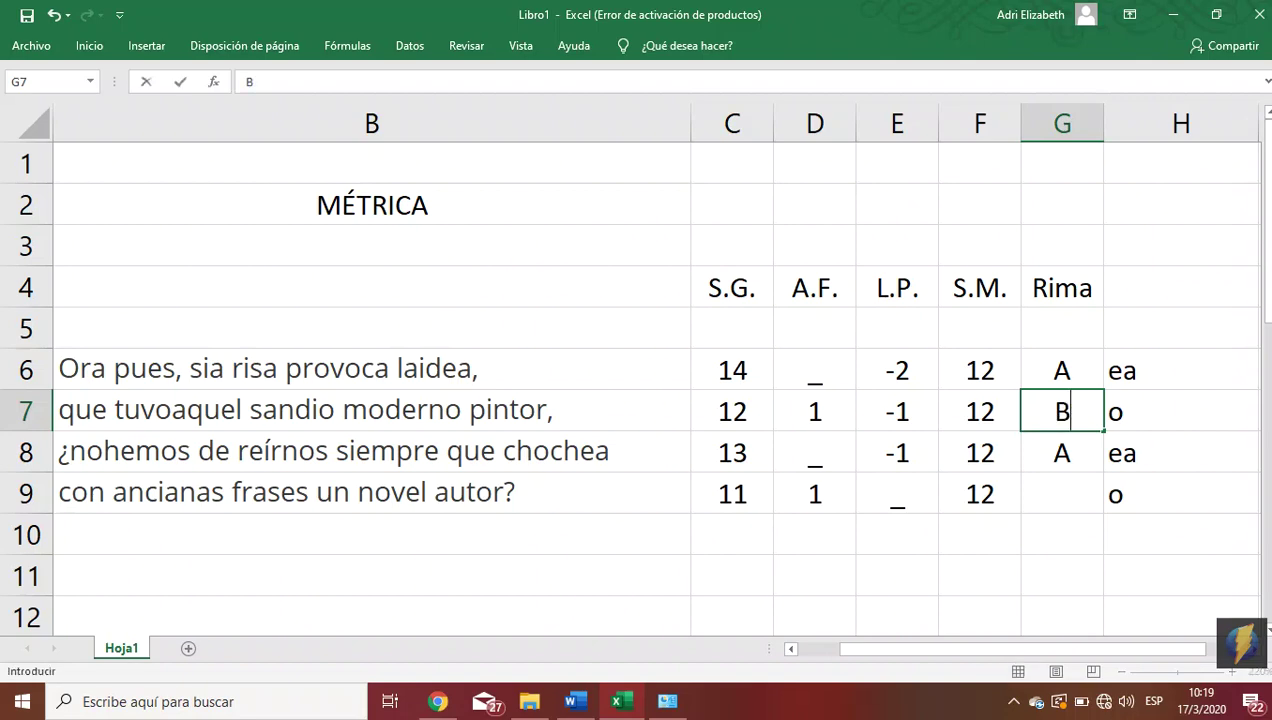
click(1062, 494)
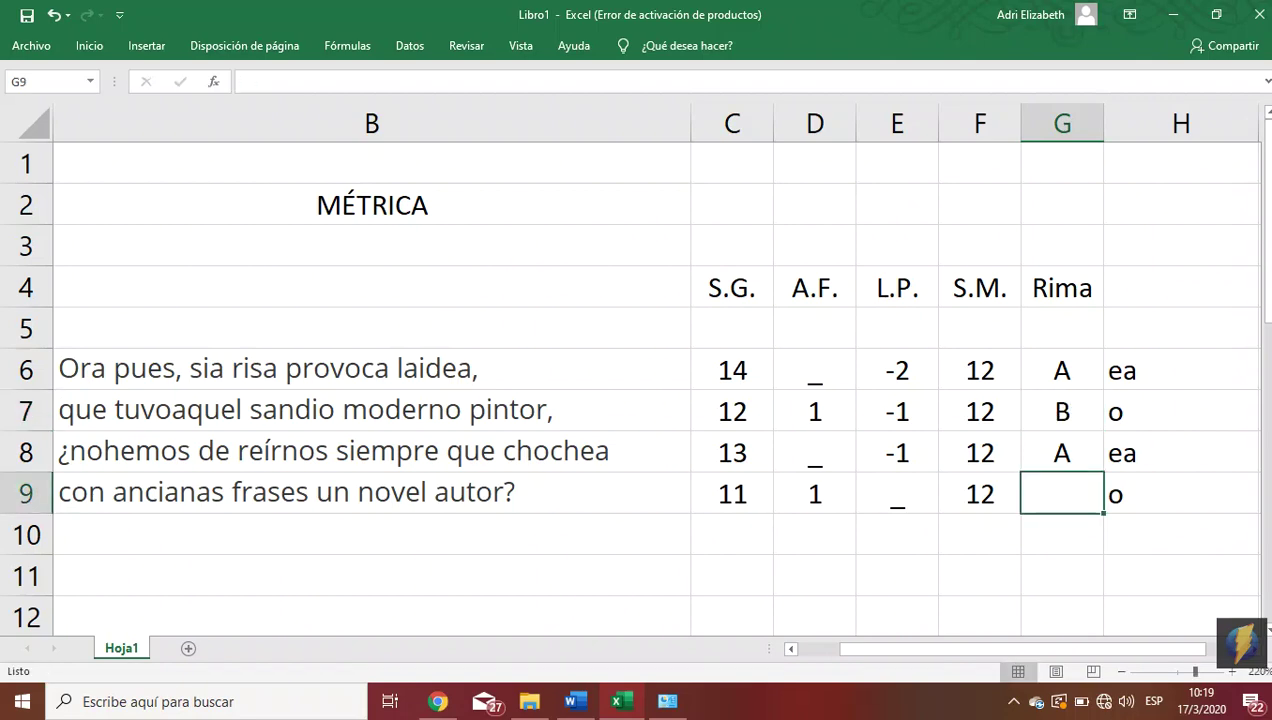
text(B)
Clear the rhyme-ending notes beside the Rima column in H6:H9.
click(1150, 408)
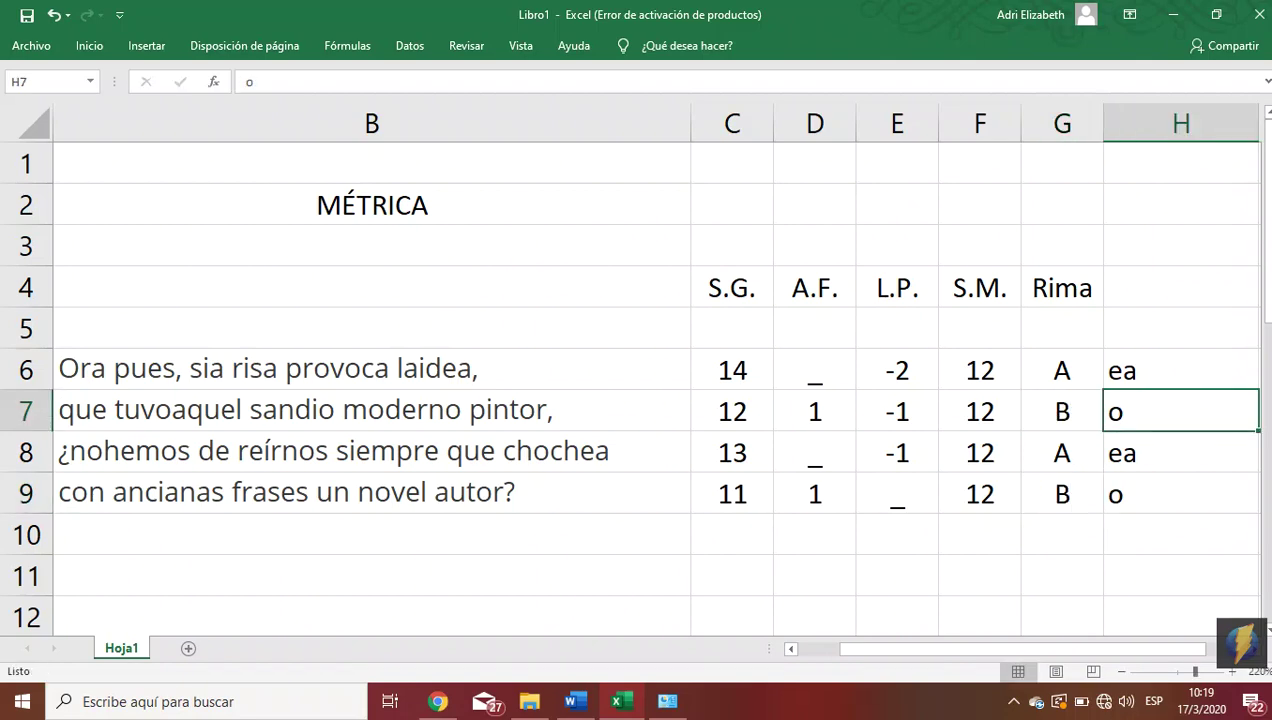
drag(1150, 370, 1152, 475)
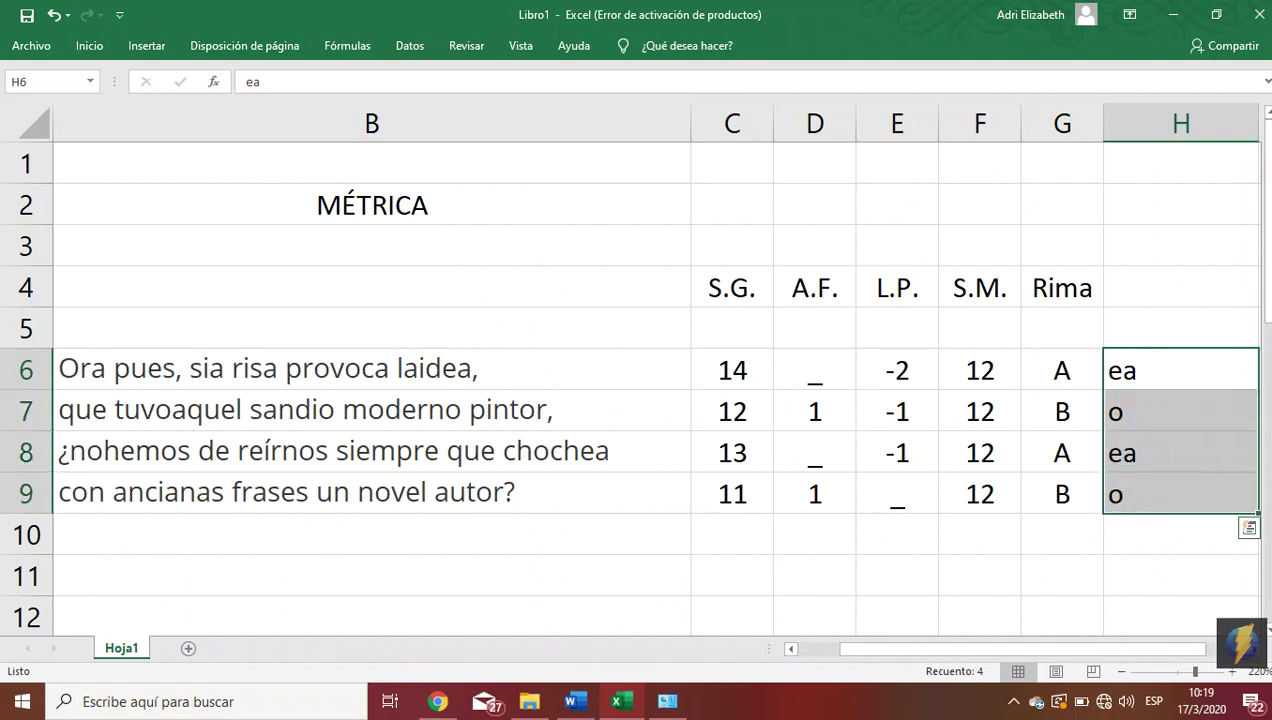
key(Delete)
click(903, 587)
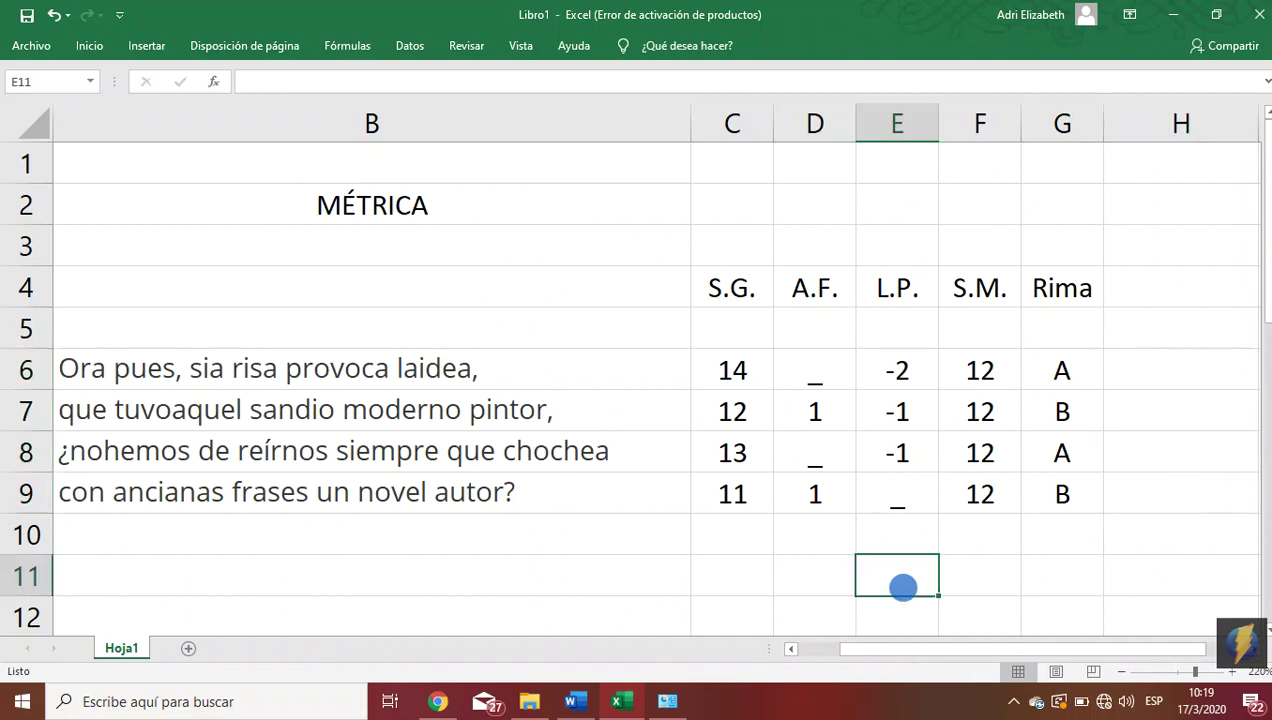
drag(930, 648, 890, 648)
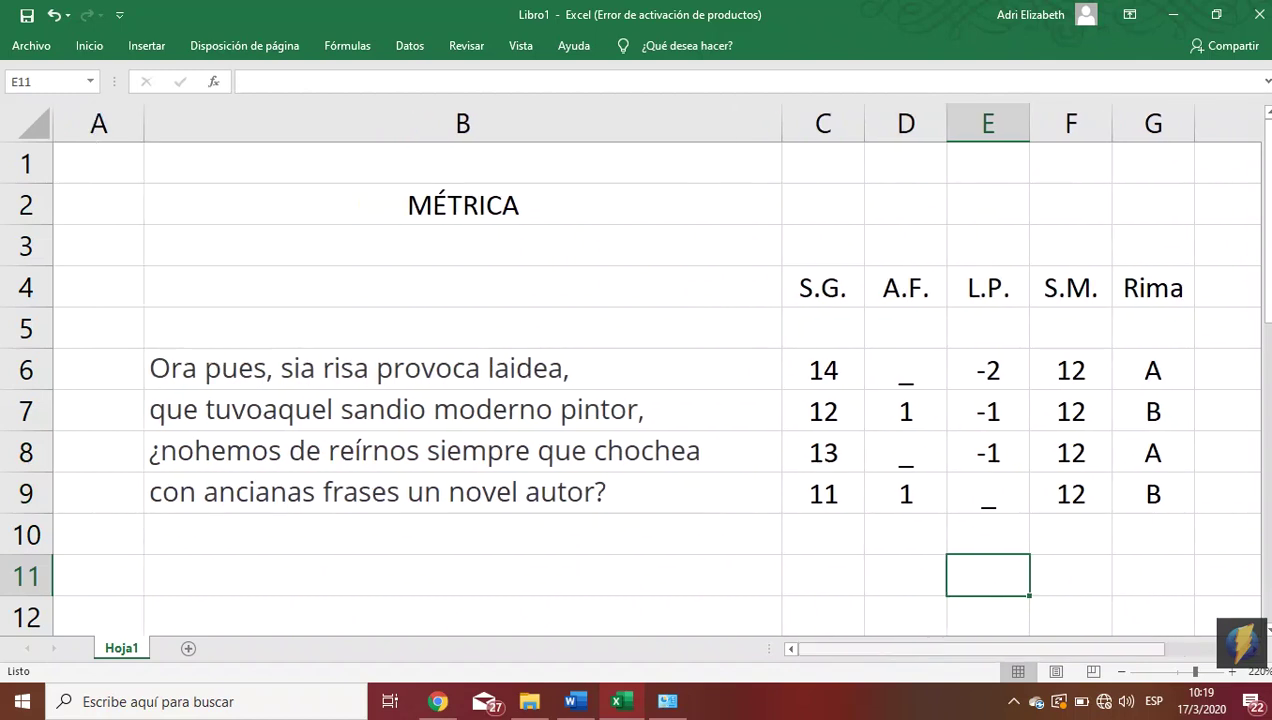